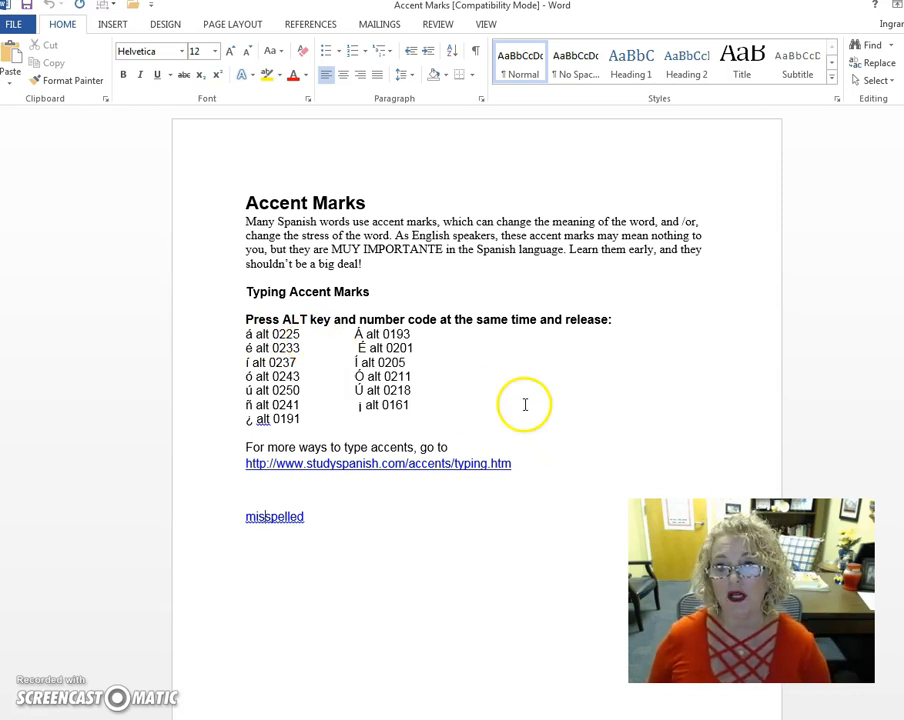
Step: Add a new line below "misspelled" containing the word "dia"
left_click(110, 25)
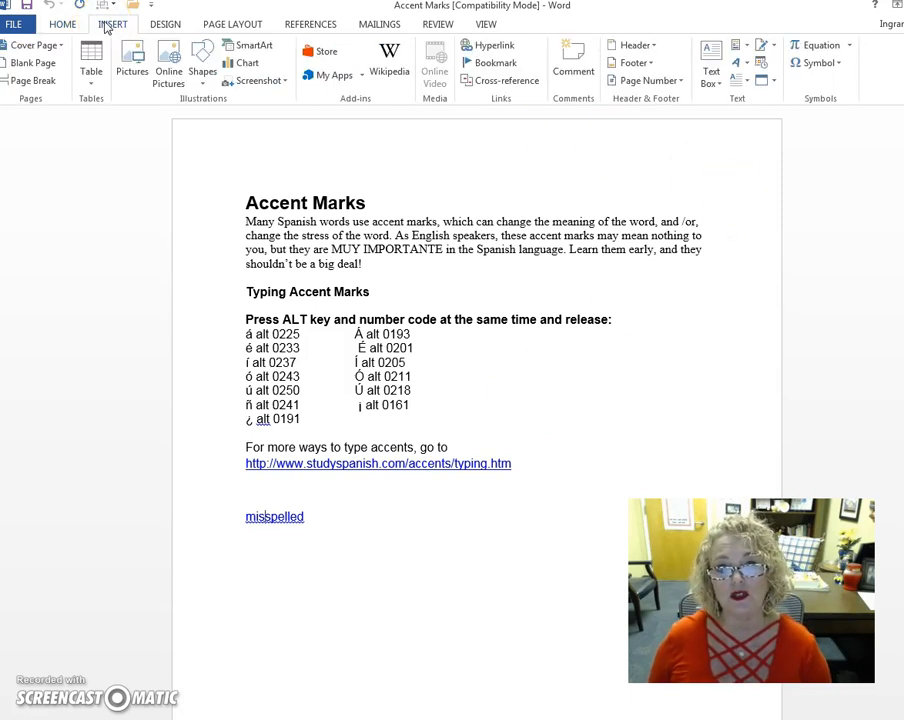
left_click(830, 67)
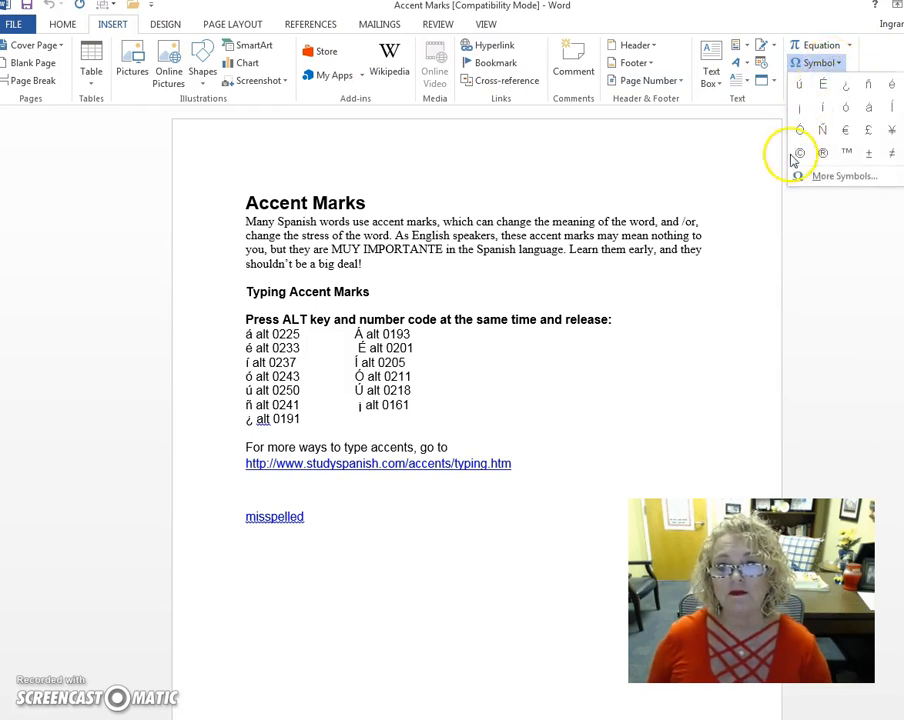
left_click(380, 536)
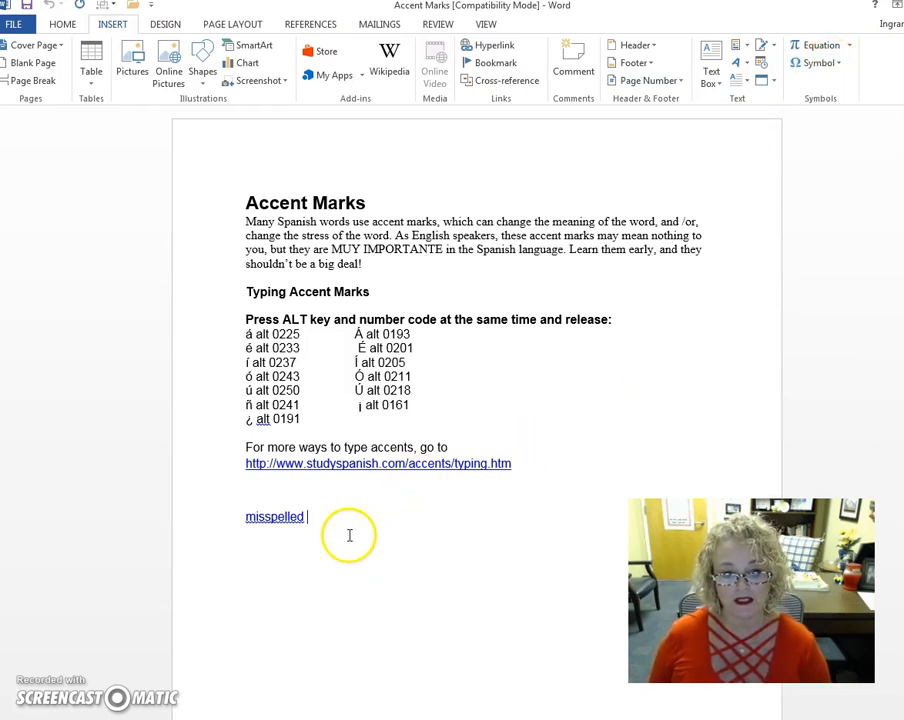
key("Return")
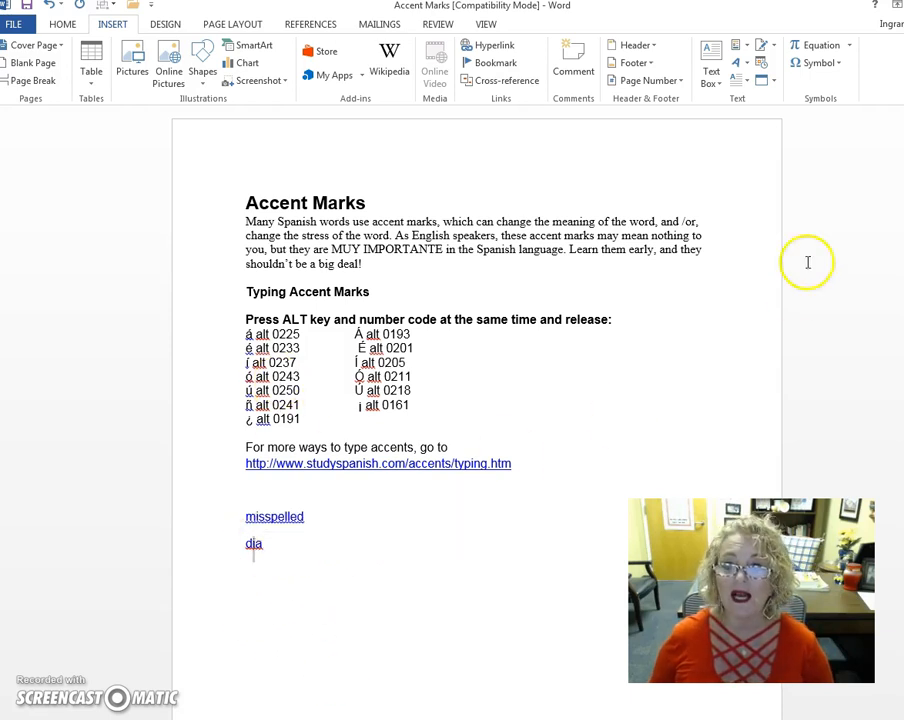
Step: Replace the "i" in "dia" with the symbol í, Latin Small Letter I With Acute, from the full symbol set
left_click(815, 64)
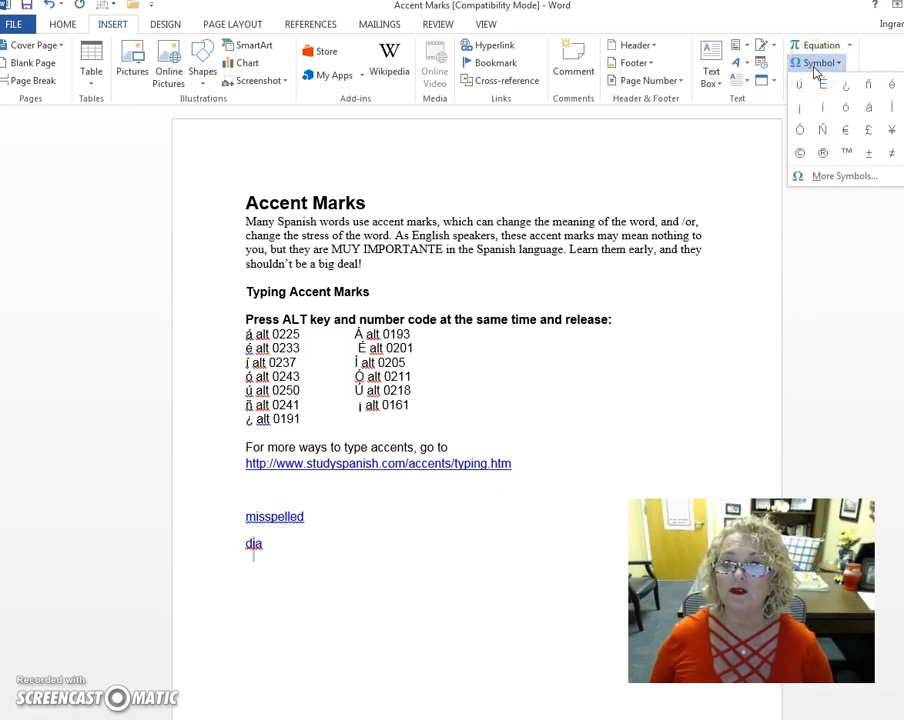
left_click(858, 176)
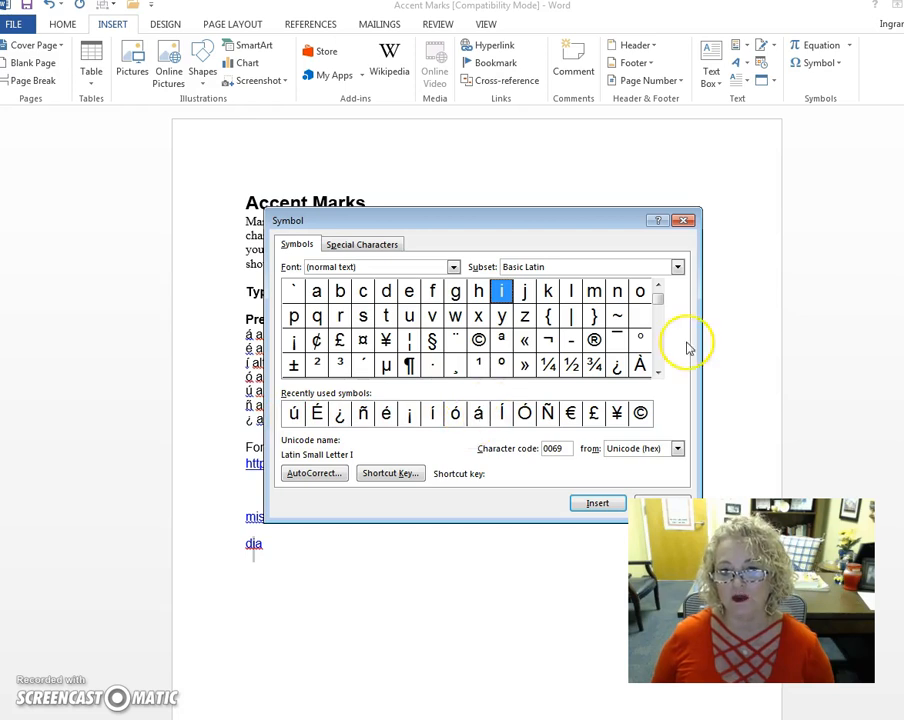
left_click_drag(656, 310, 657, 318)
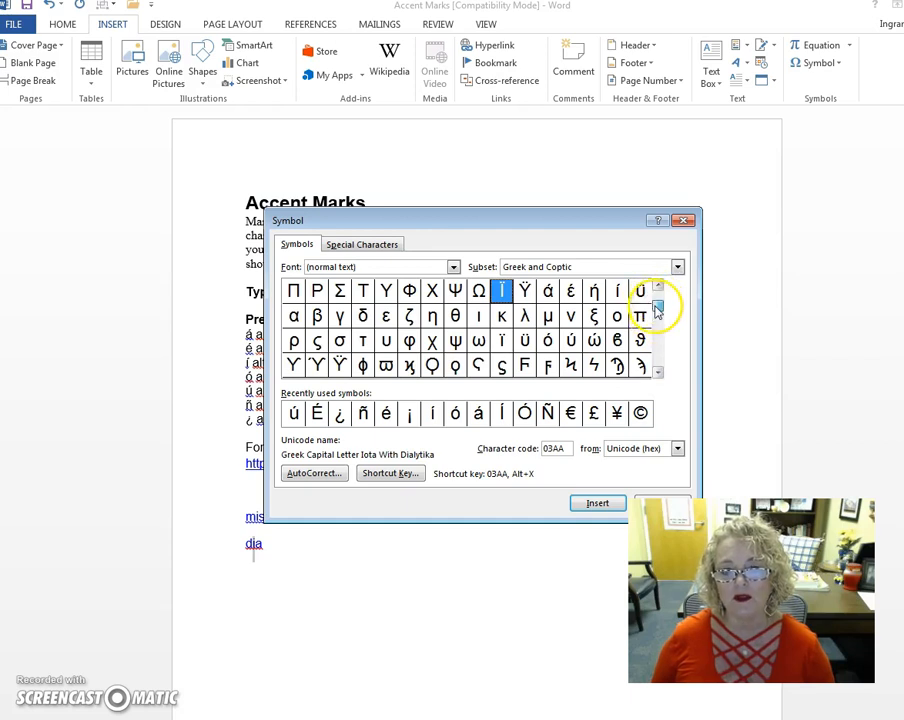
left_click_drag(657, 300, 655, 303)
left_click(657, 287)
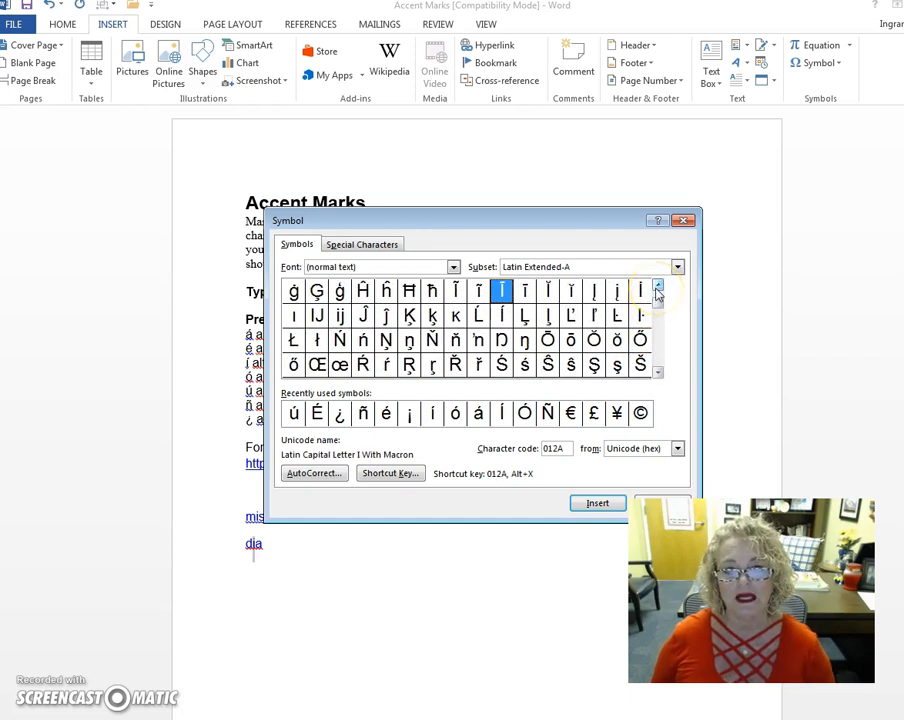
left_click(657, 289)
left_click(657, 289)
left_click(657, 289)
left_click(657, 289)
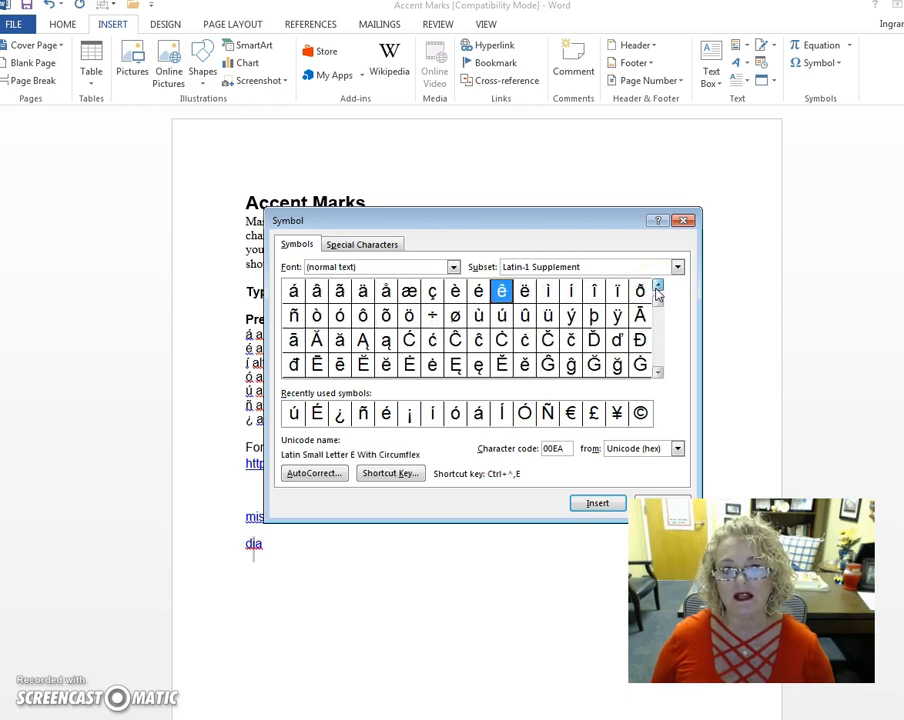
left_click(571, 292)
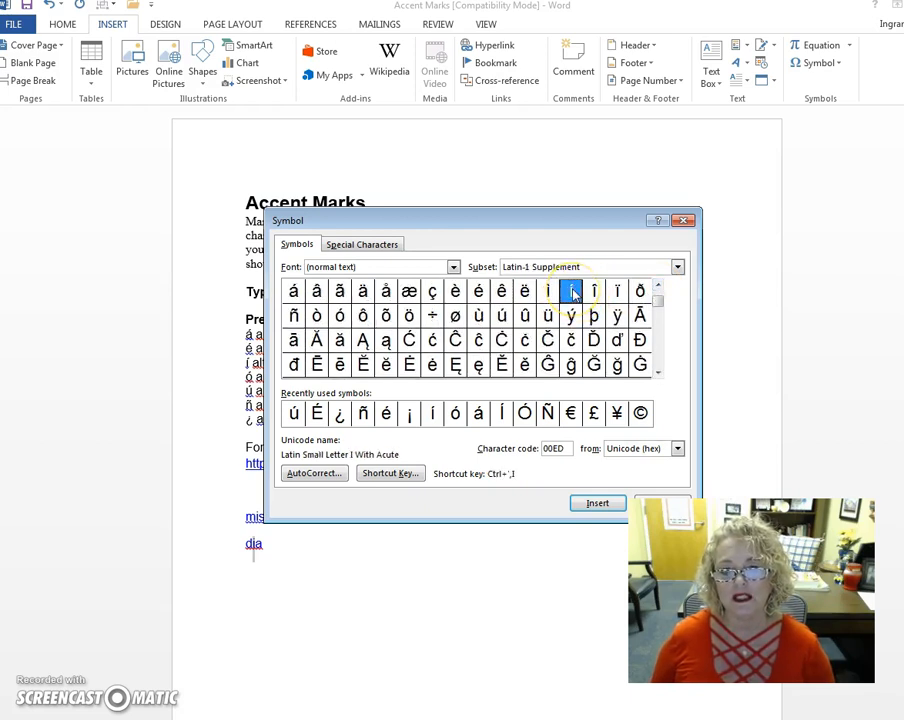
left_click(594, 509)
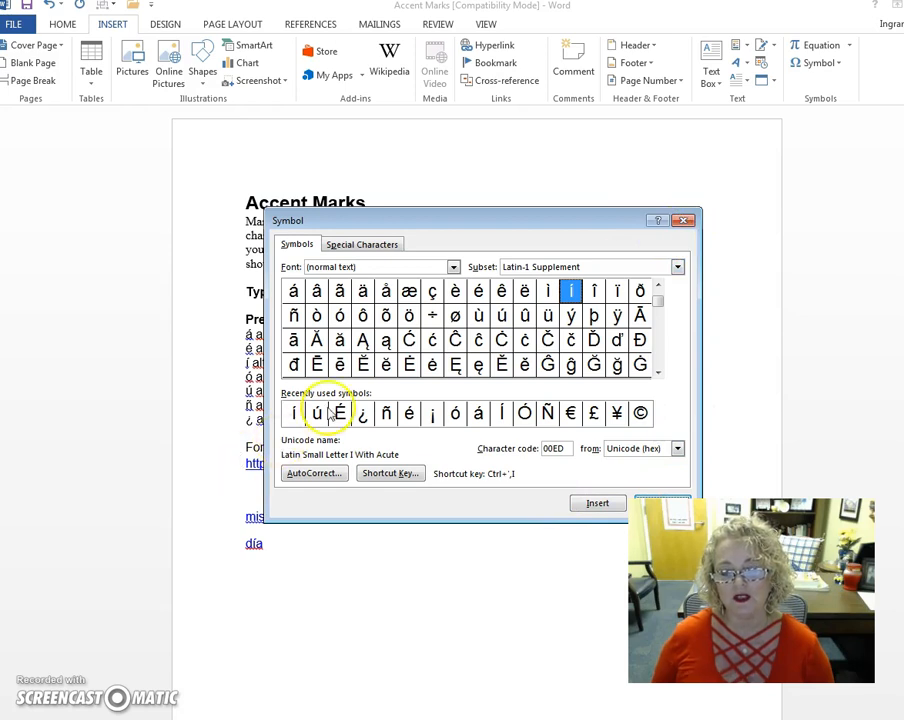
Step: Insert a second í into "día" and display the recently used symbols
left_click(584, 508)
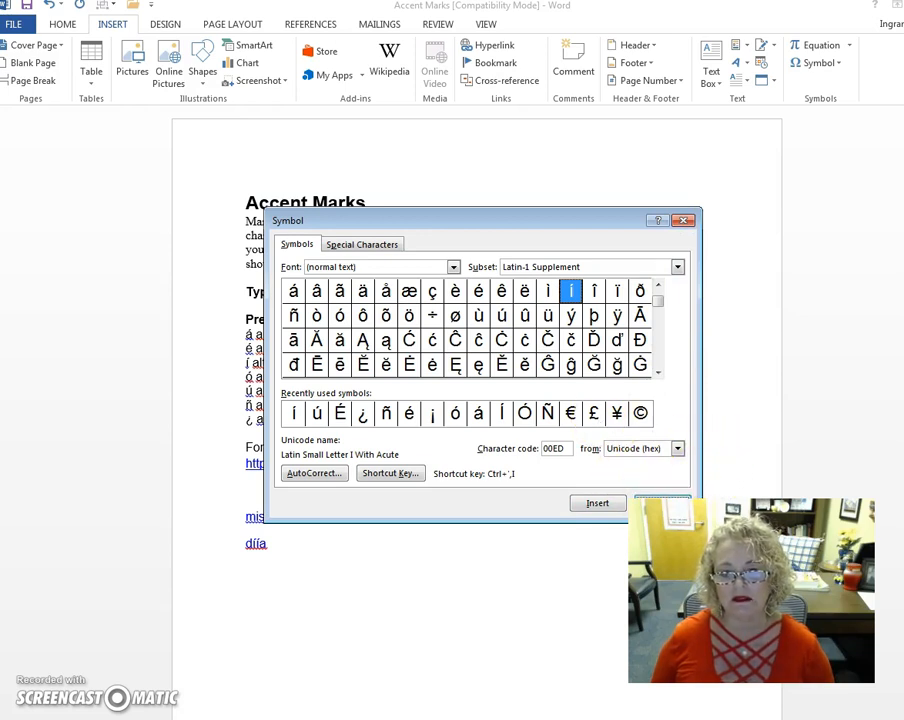
left_click(685, 220)
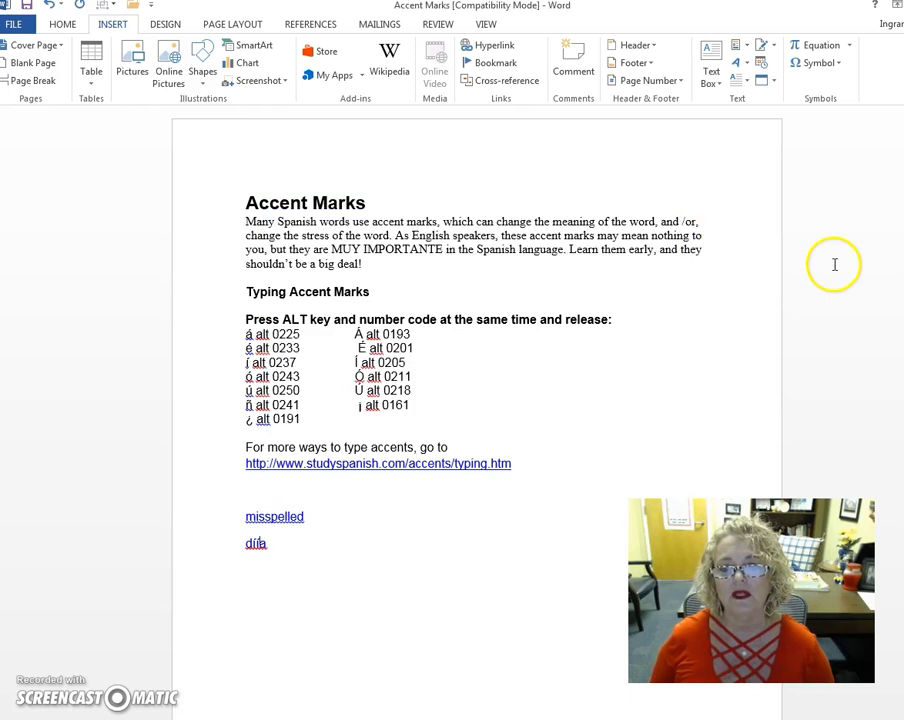
left_click(816, 62)
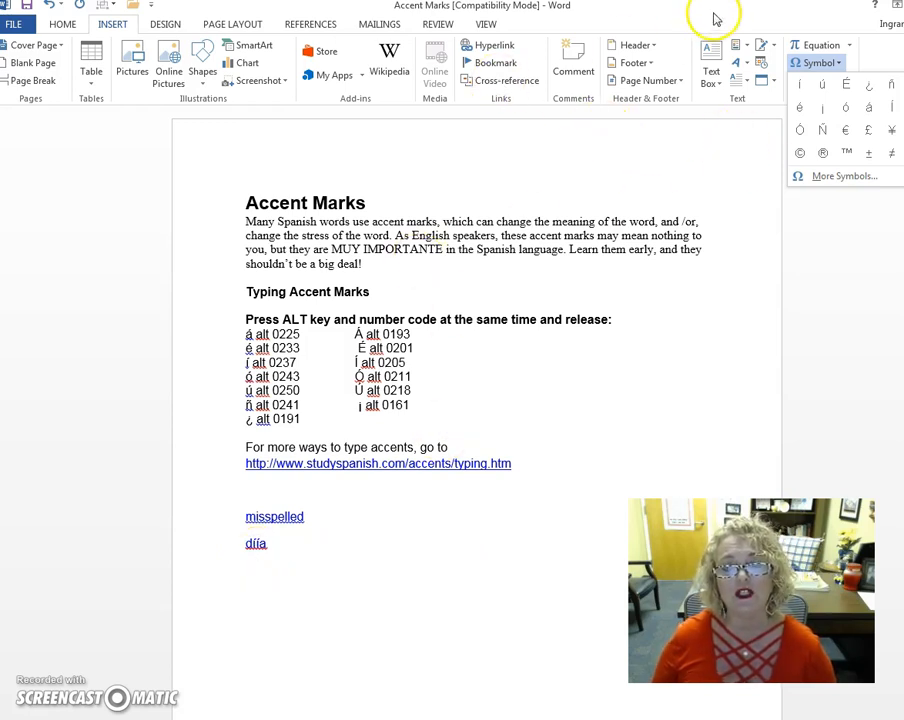
Step: Set the proofing language at the cursor to Spanish (Spain, Traditional Sort)
left_click(441, 30)
left_click(443, 30)
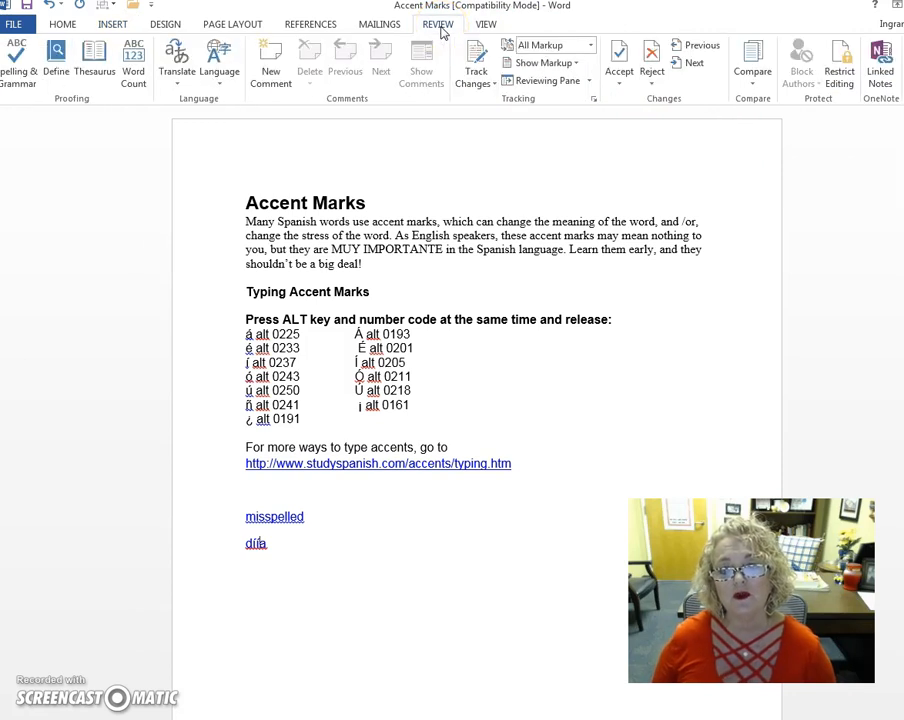
left_click(219, 62)
left_click(240, 100)
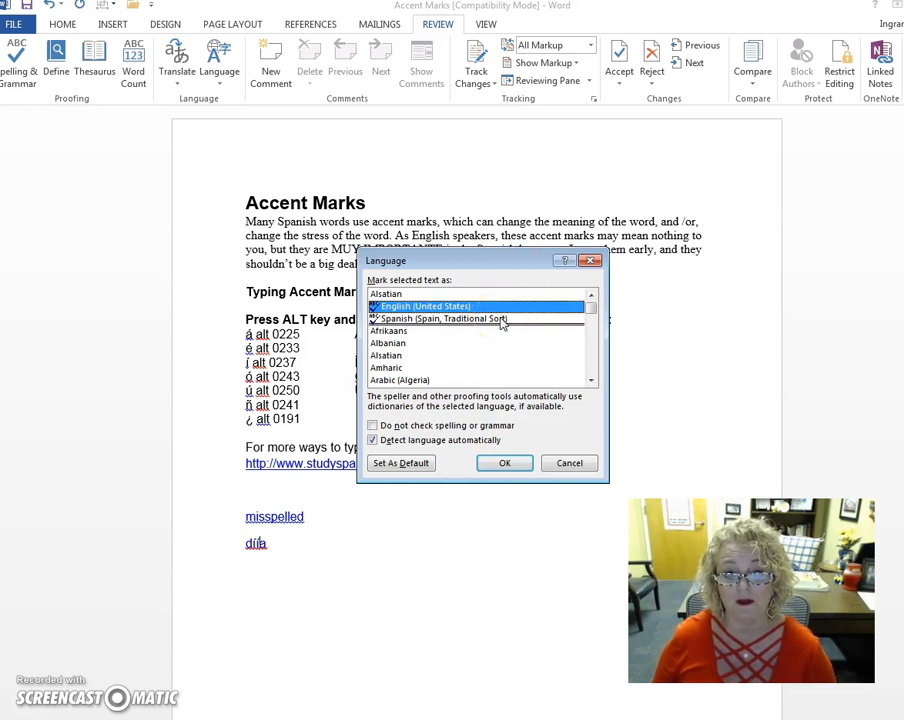
left_click_drag(591, 305, 592, 360)
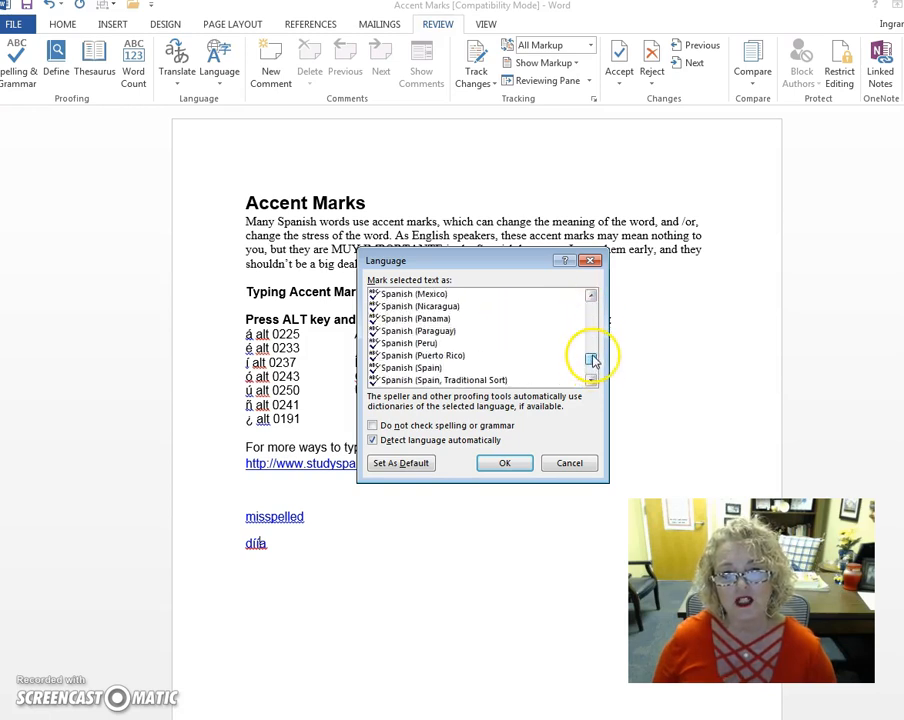
left_click(492, 382)
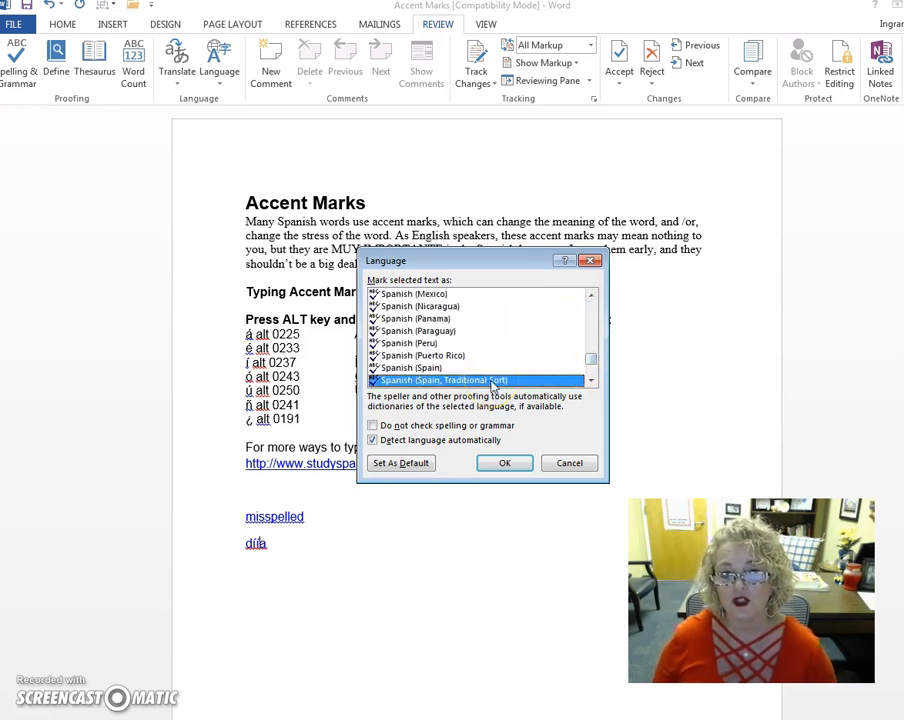
left_click(503, 466)
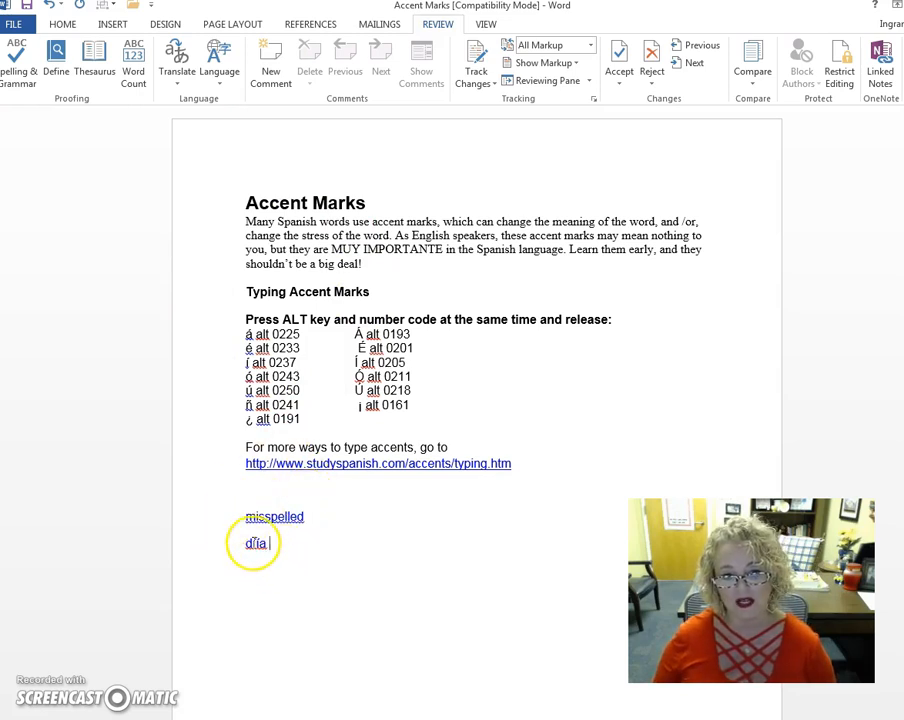
Step: Correct "díía" to the suggested spelling "día" and add the line "Hoy hay un lección" below it
right_click(258, 543)
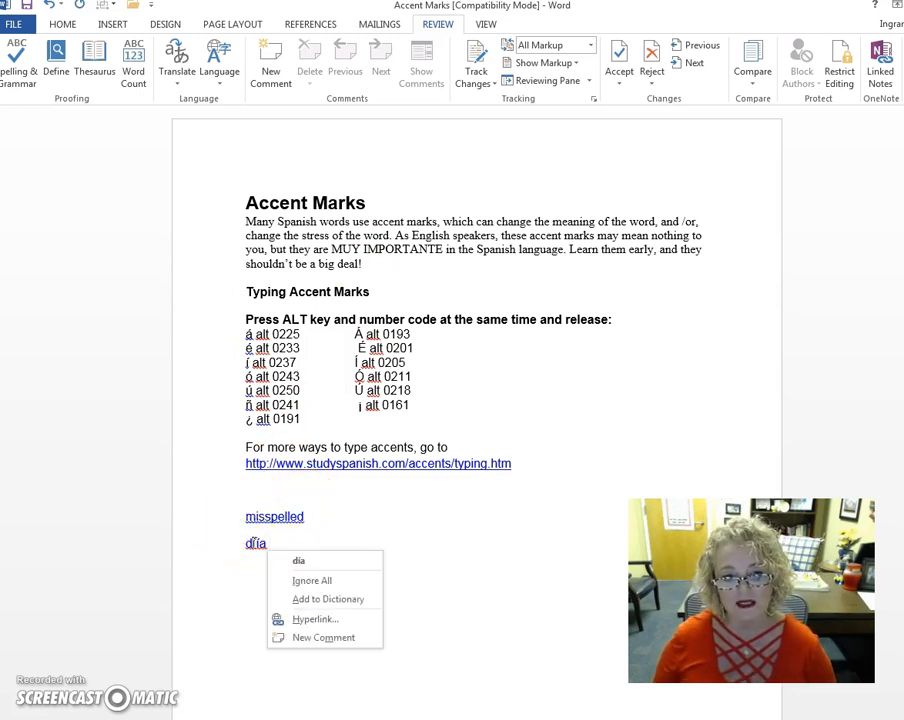
left_click(316, 567)
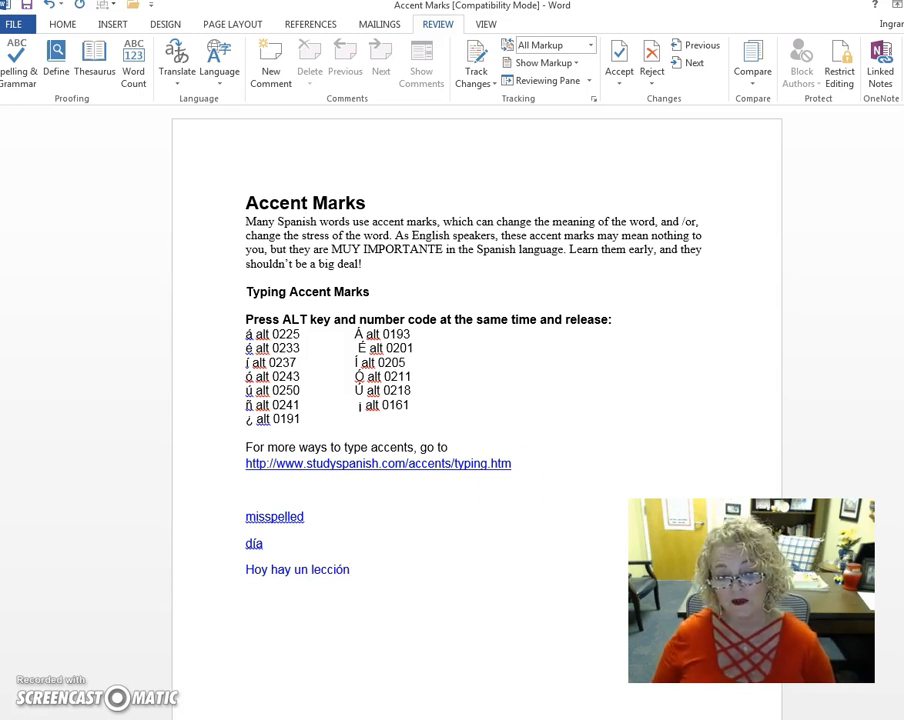
left_click(360, 568)
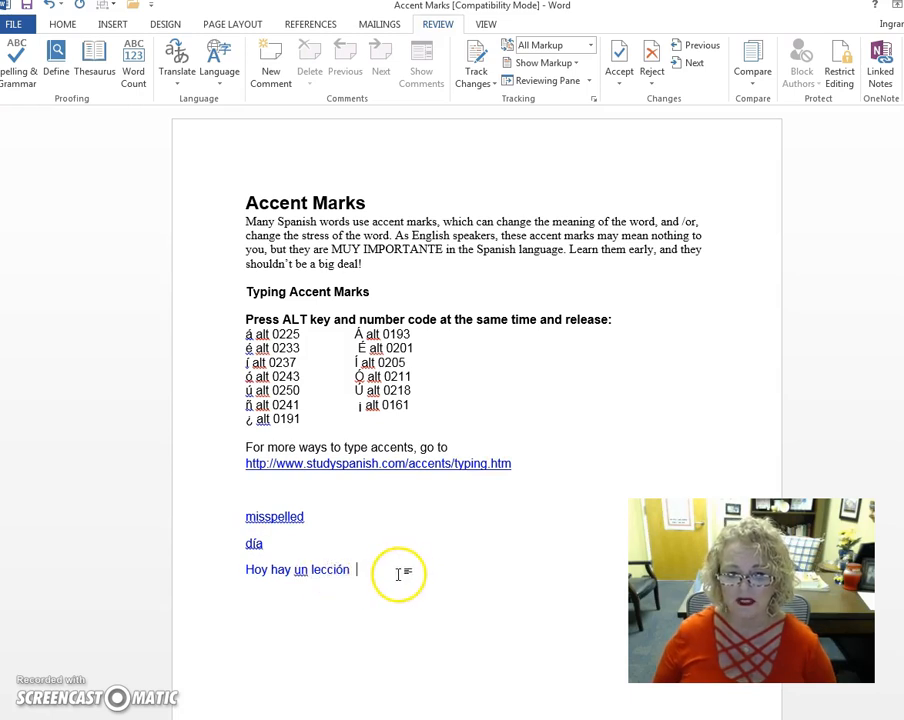
Step: Correct "un" to the suggested "una" and continue the line after "lección" with ". Cuando hablas en el clase."
right_click(300, 574)
left_click(350, 586)
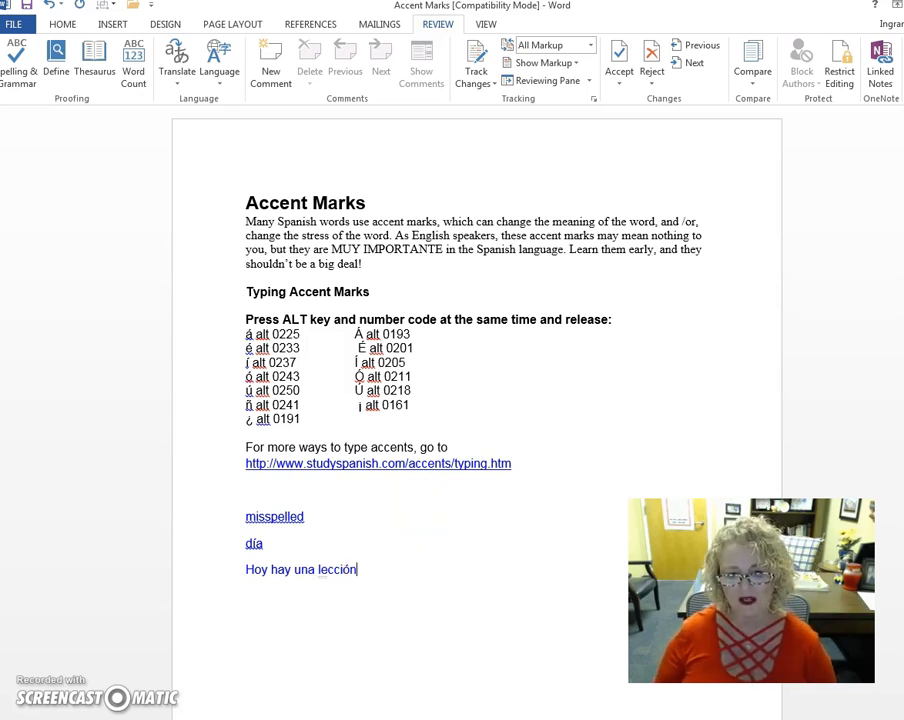
type(". Cuando hablas en el clase.")
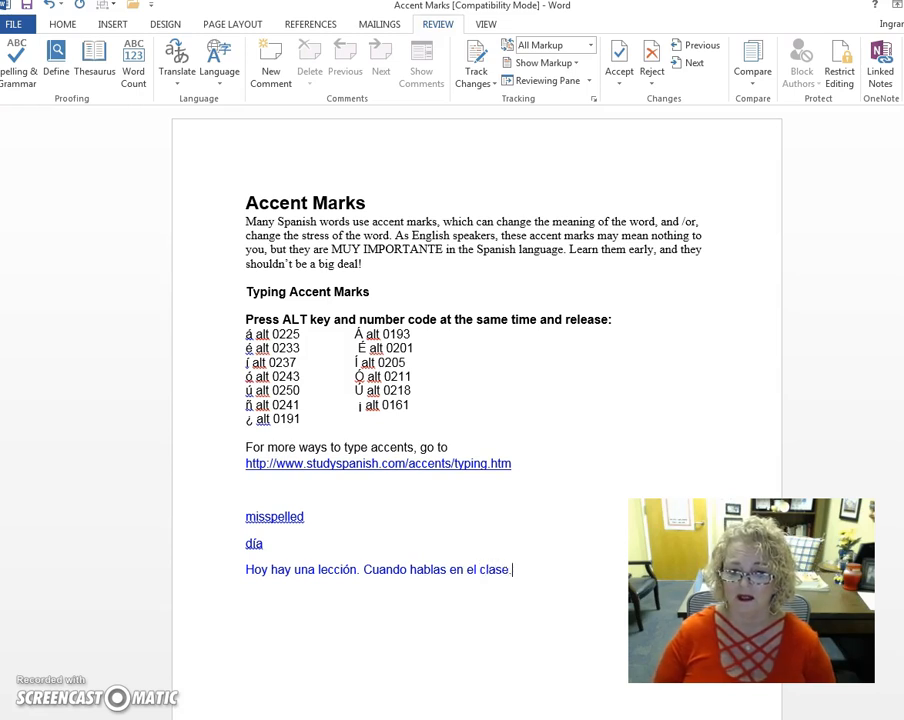
Step: Correct "el" before "clase" to the suggested "la"
left_click_drag(537, 573, 250, 579)
left_click(573, 522)
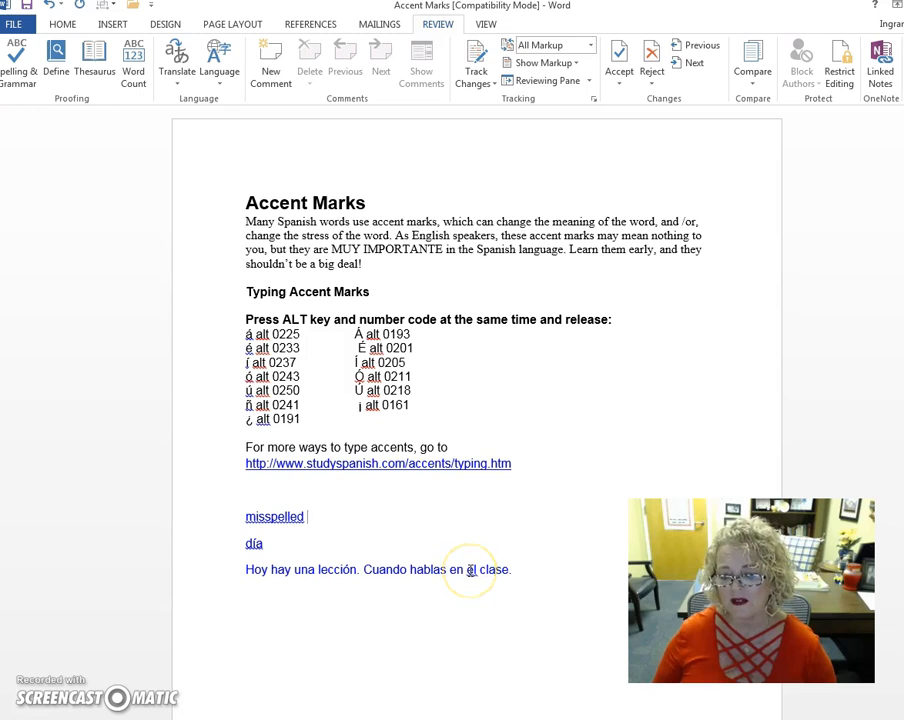
right_click(472, 570)
left_click(544, 581)
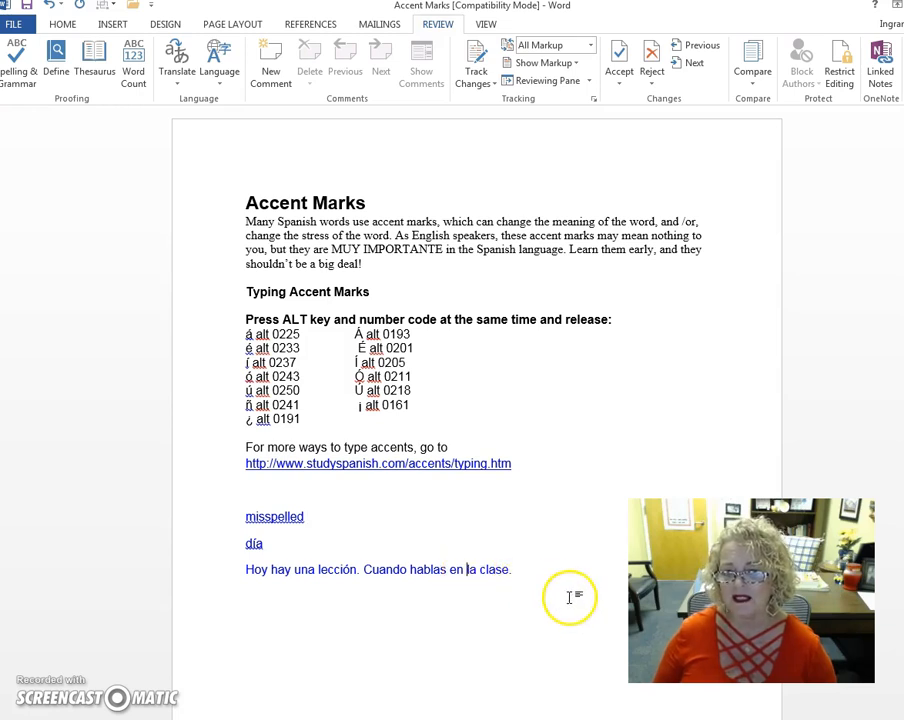
Step: Replace the period after "clase" with a question mark
left_click(365, 575)
left_click_drag(509, 568, 528, 579)
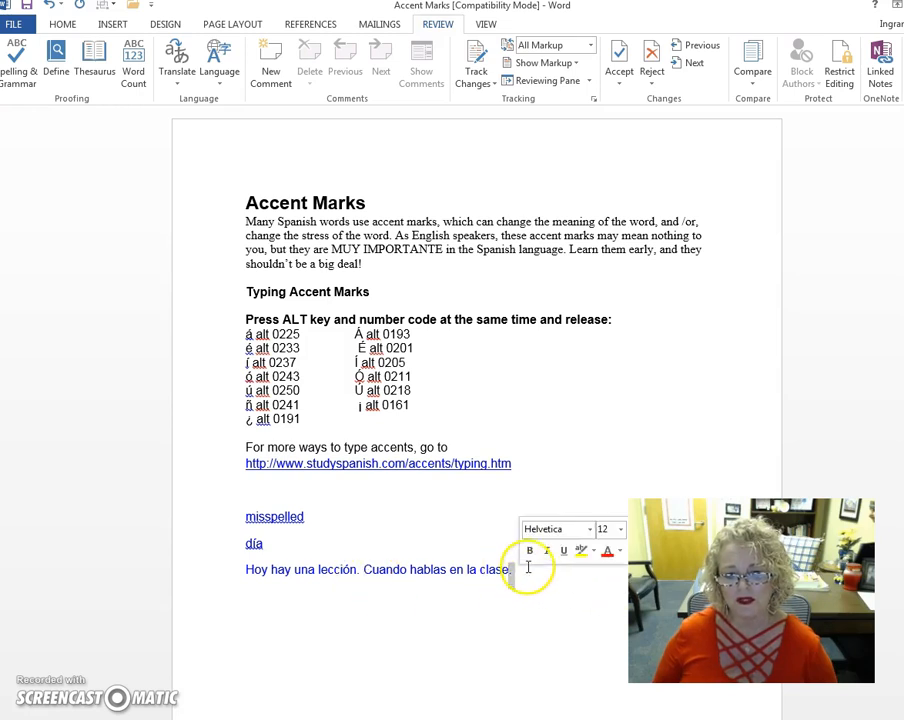
type("?")
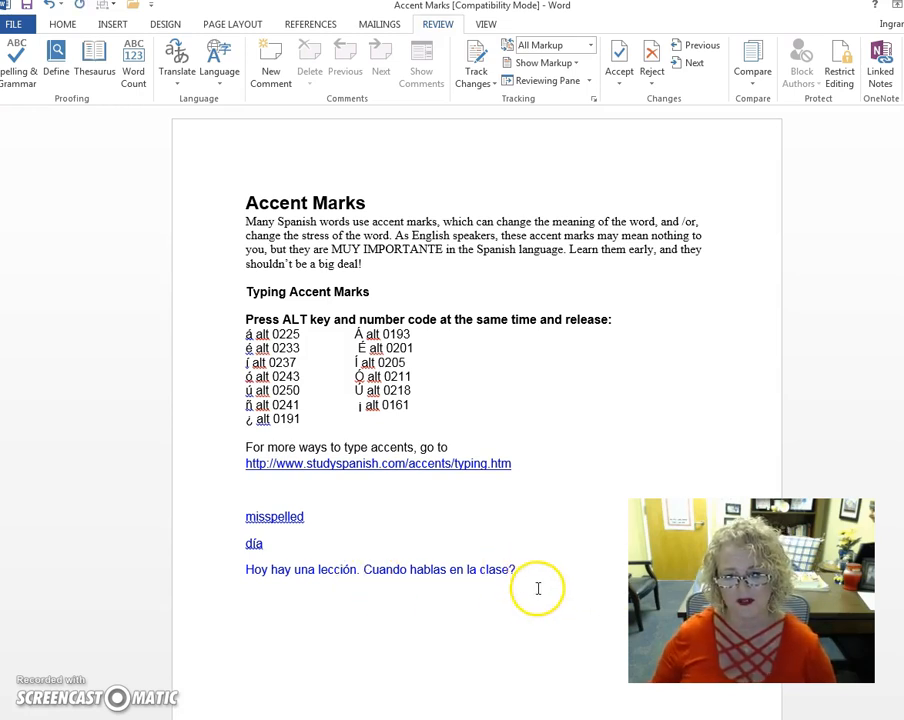
left_click_drag(519, 570, 295, 572)
left_click(461, 620)
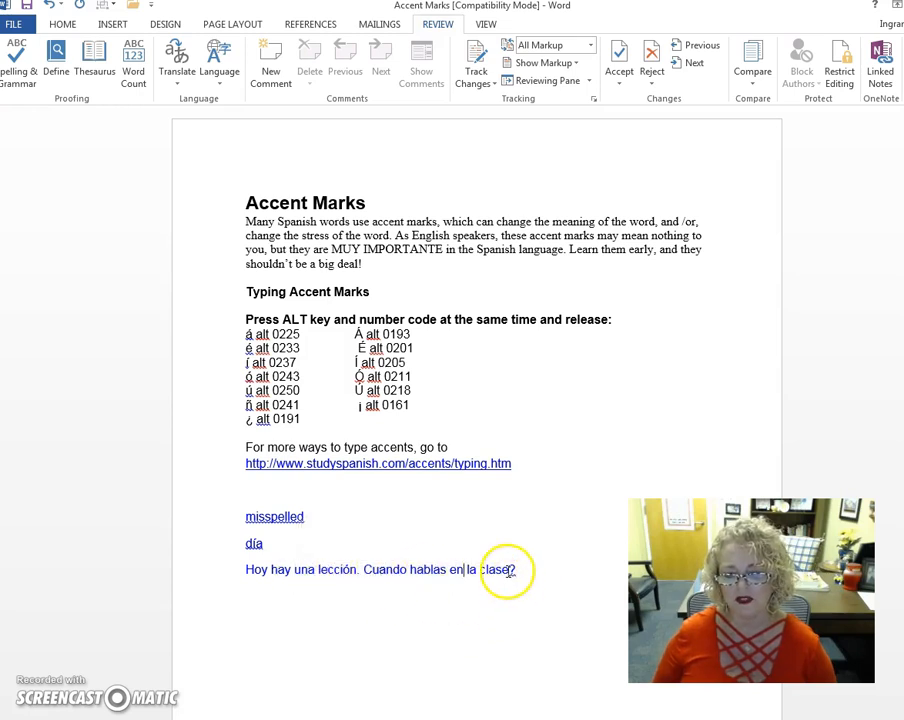
Step: Insert the inverted question mark ¿ directly before "Cuando" from the recently used symbols
left_click(364, 571)
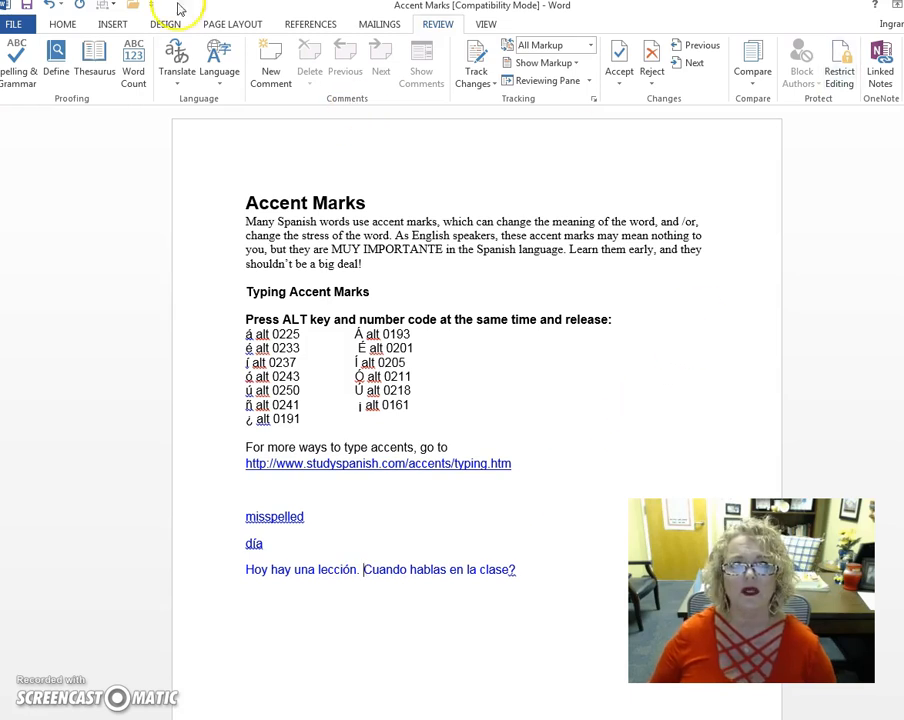
left_click(116, 24)
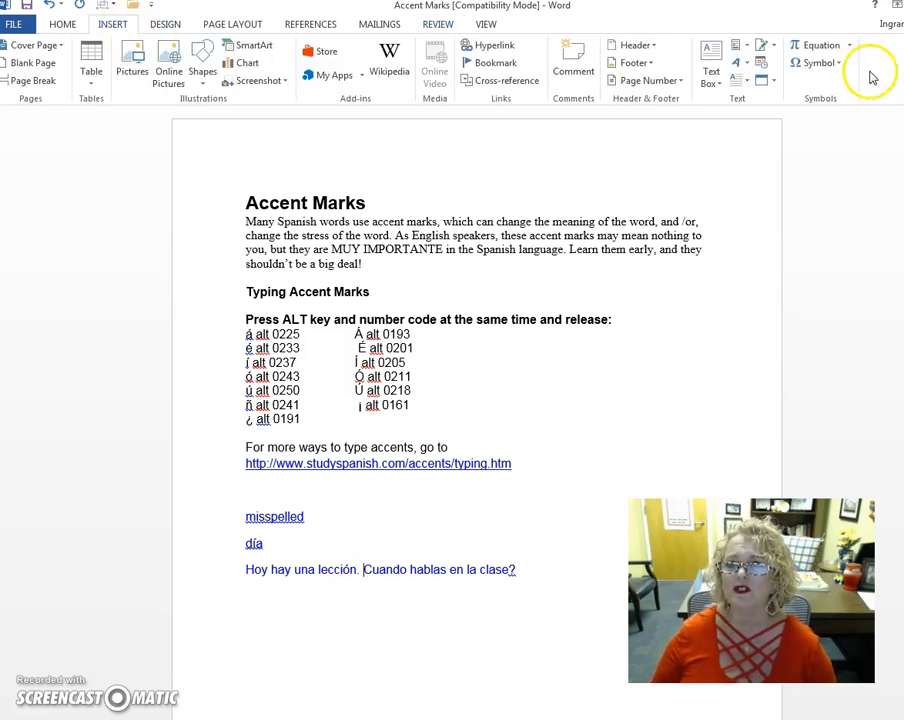
left_click(820, 62)
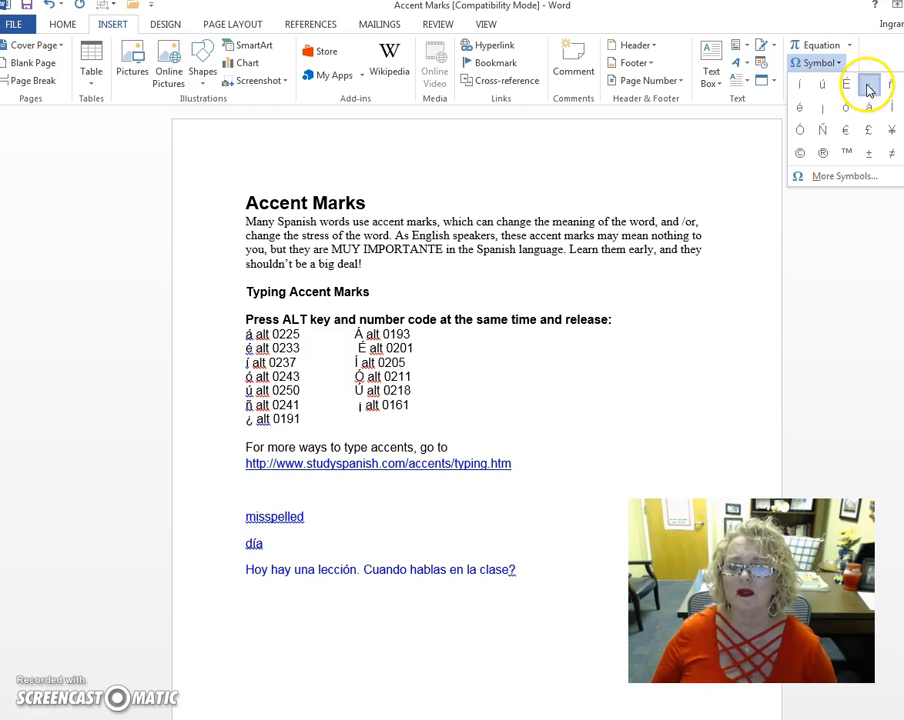
left_click(864, 82)
left_click(592, 582)
left_click(513, 607)
left_click(424, 571)
left_click_drag(550, 574, 344, 564)
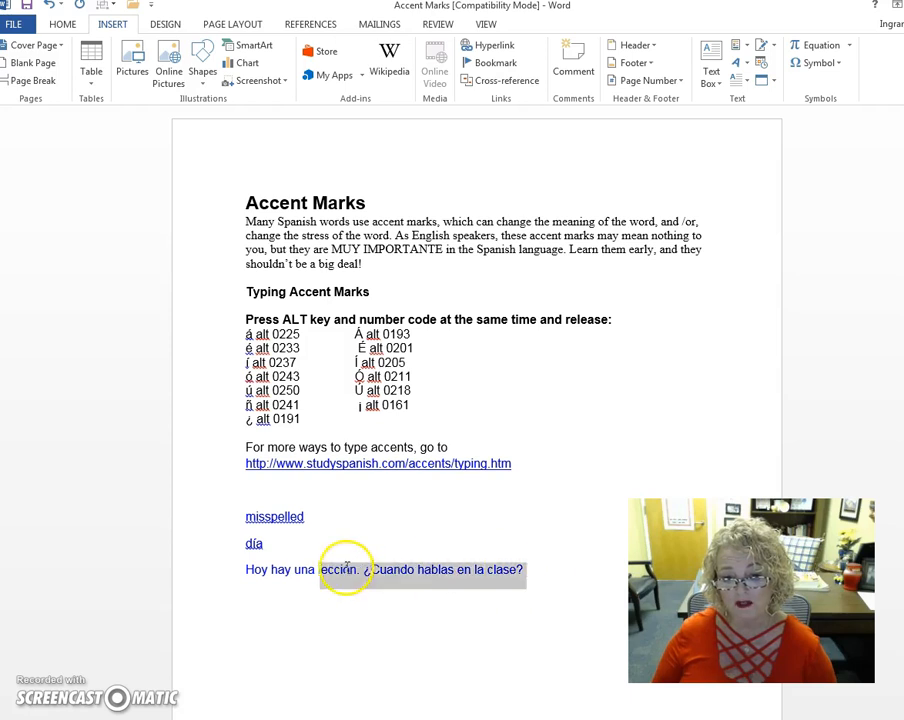
left_click(472, 607)
left_click(544, 522)
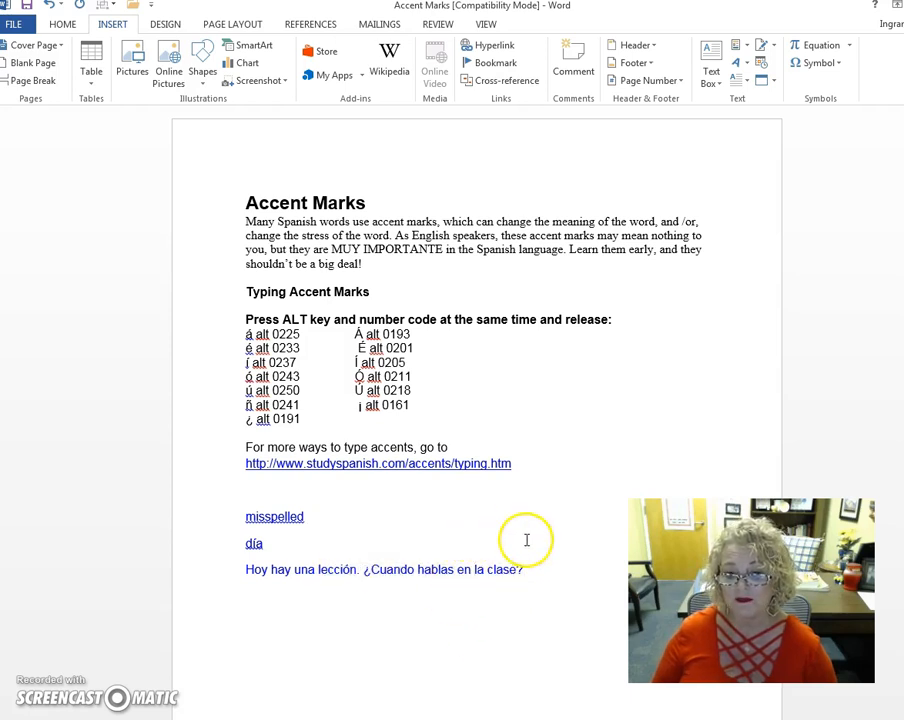
Step: Replace the "a" in "Cuando" with the symbol á from the recently used symbols
left_click(389, 569)
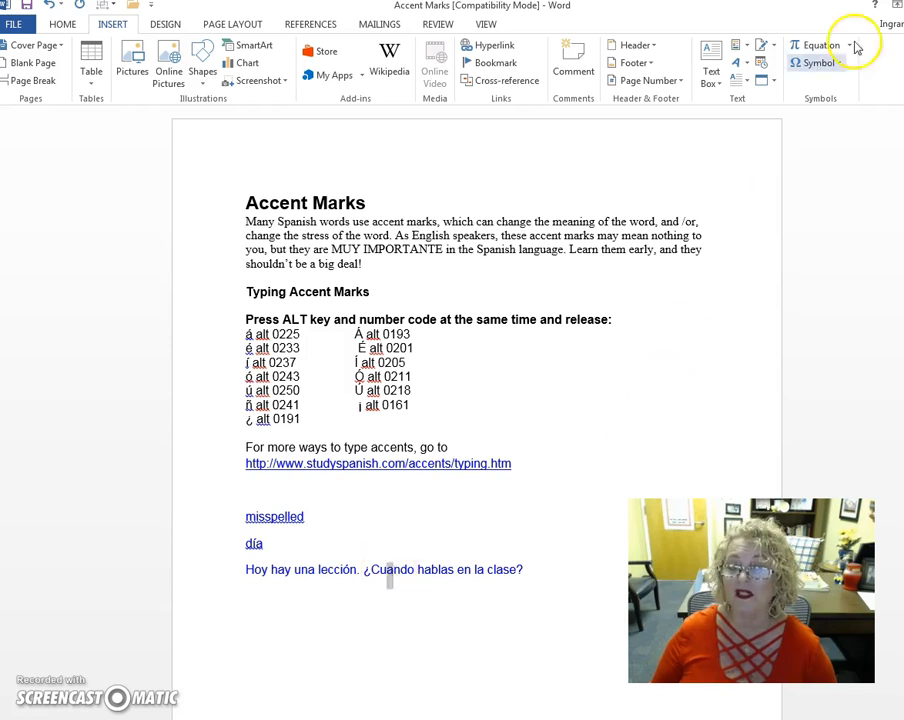
left_click(822, 63)
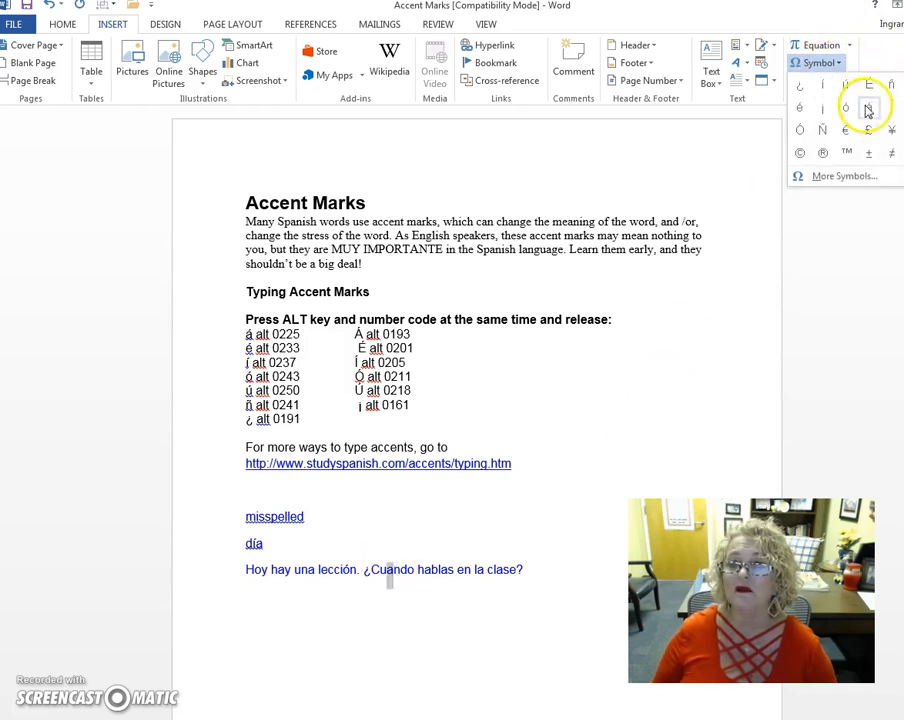
left_click(868, 108)
Step: Add the line "Cuantos anos tienes?" below the lesson sentence and correct its misspelled words to the suggested "años" and "Cuántos"
left_click(506, 566)
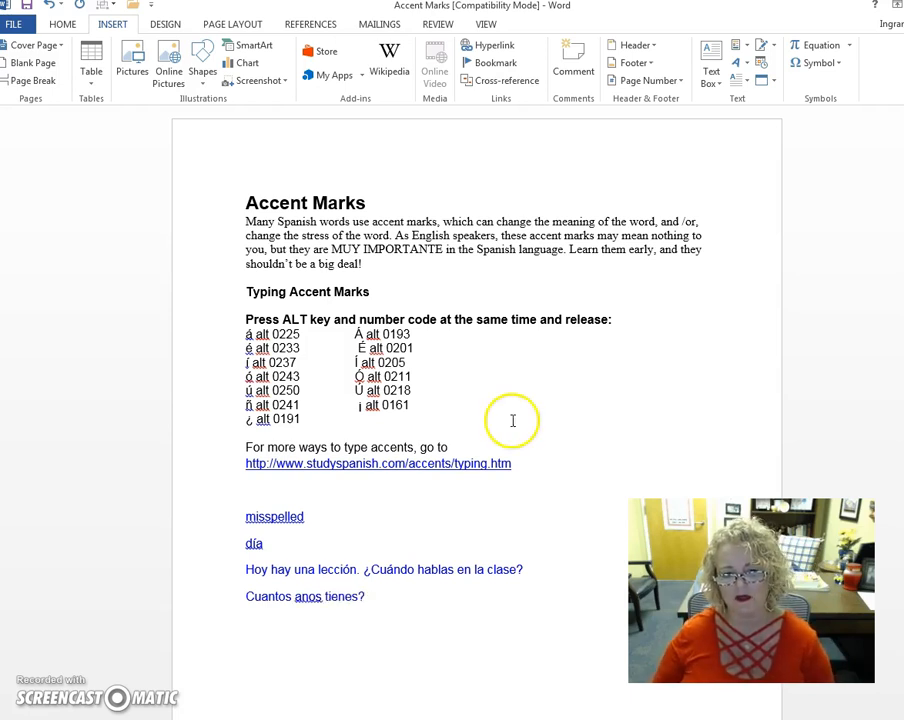
right_click(310, 596)
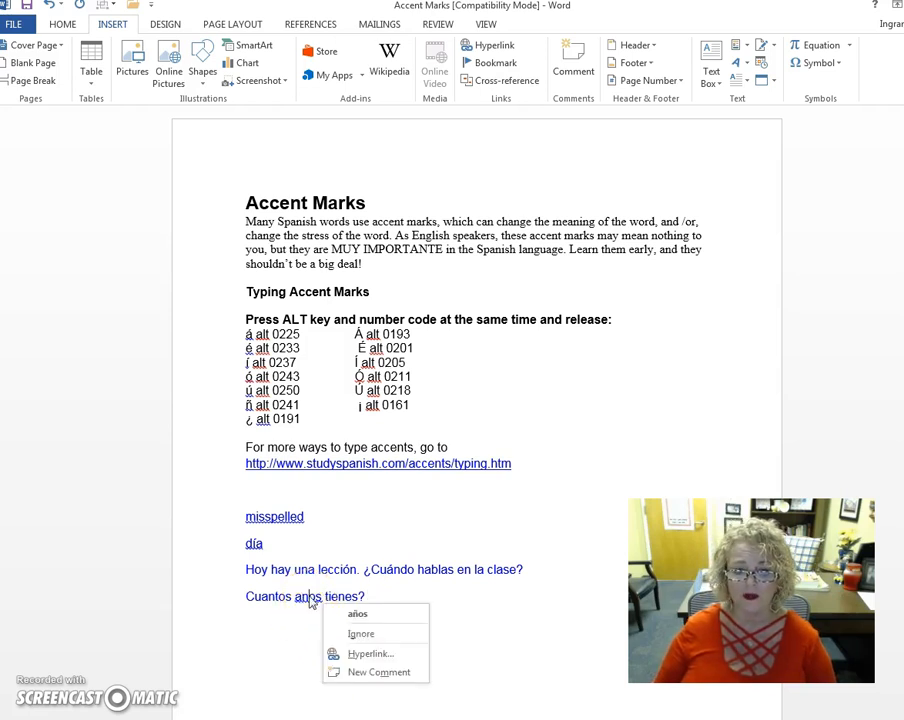
left_click(378, 607)
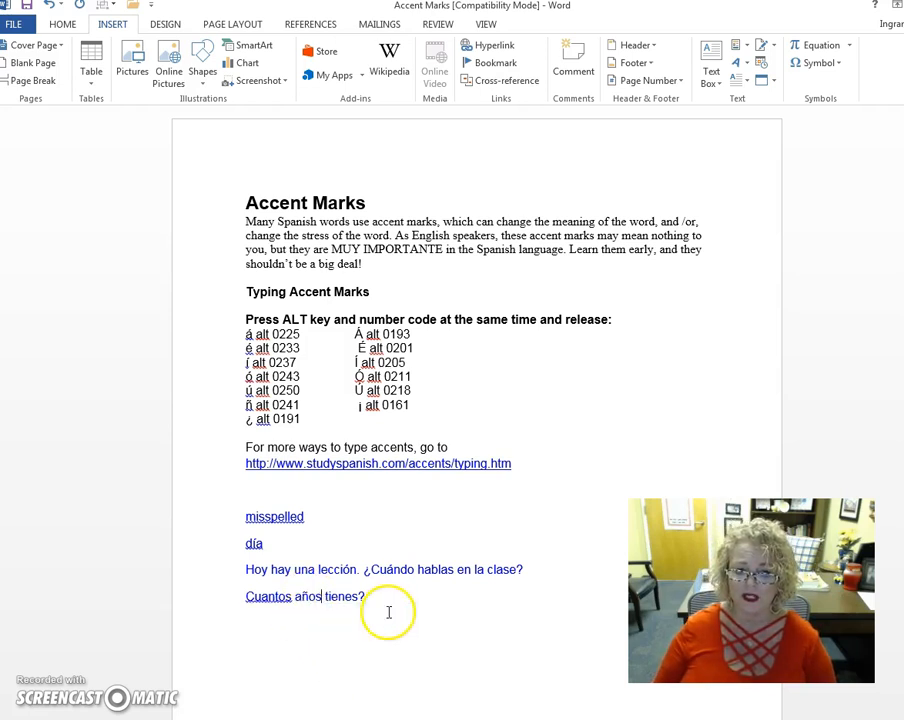
right_click(286, 598)
left_click(336, 614)
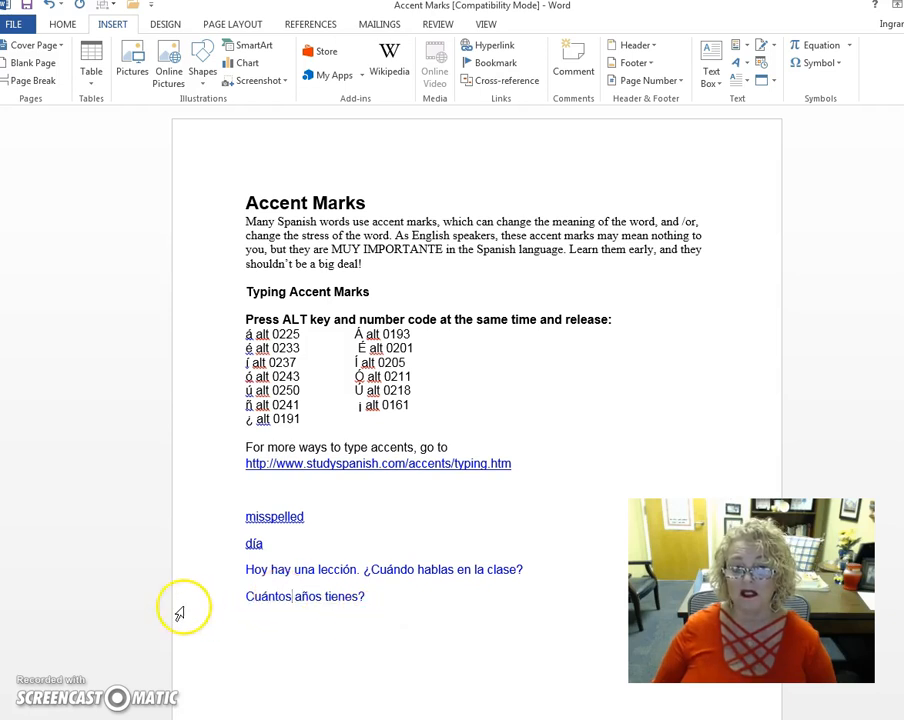
Step: Insert the inverted question mark ¿ directly before "Cuántos" from the recently used symbols
left_click(245, 597)
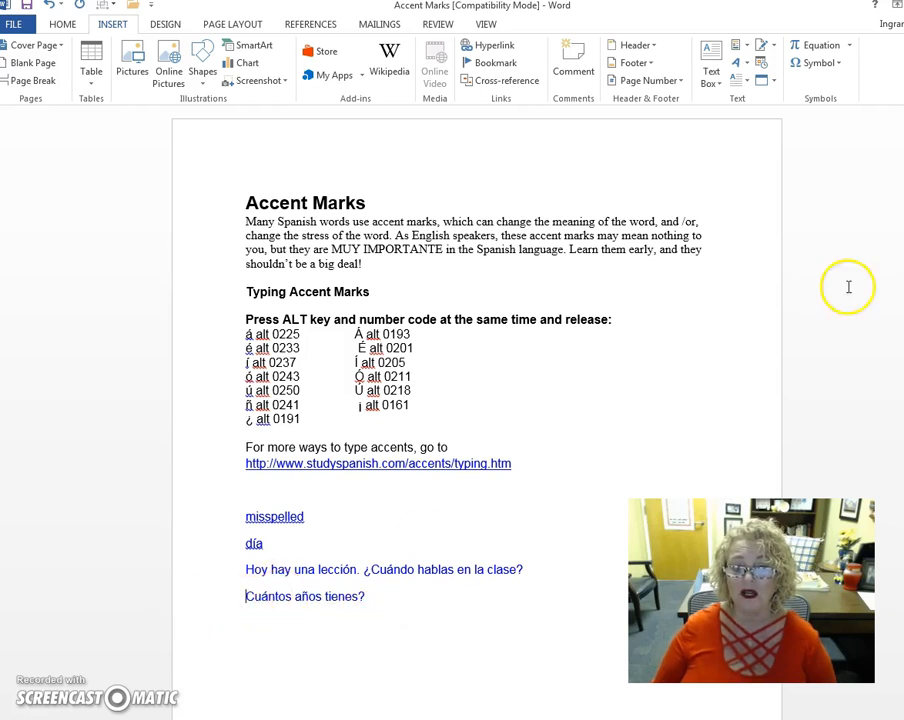
left_click(834, 62)
left_click(822, 90)
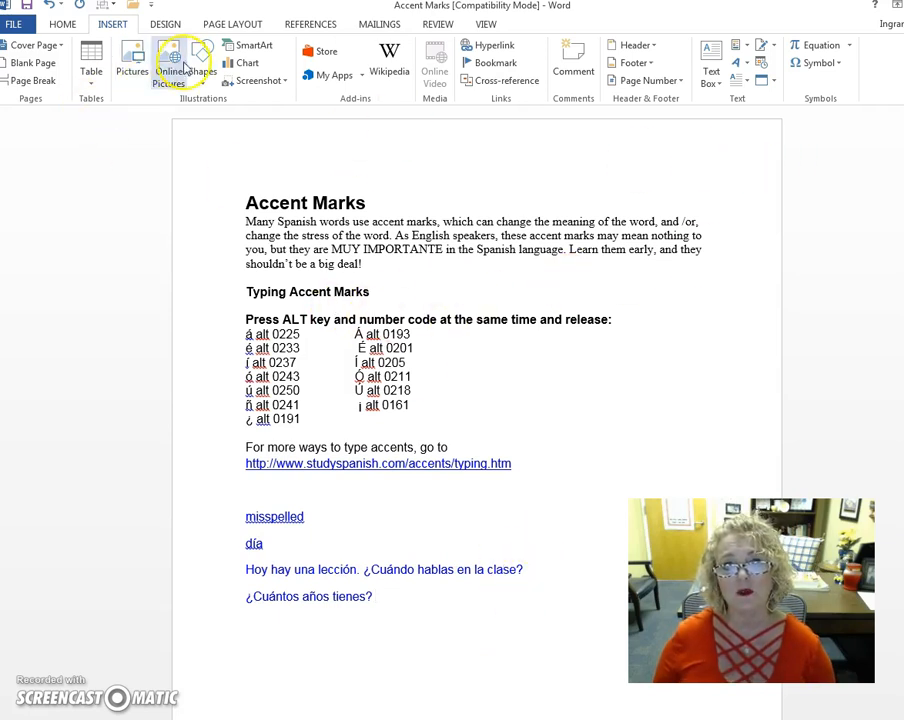
Step: Set the proofing language at the end of the last line to Spanish (Spain, Traditional Sort)
left_click(433, 25)
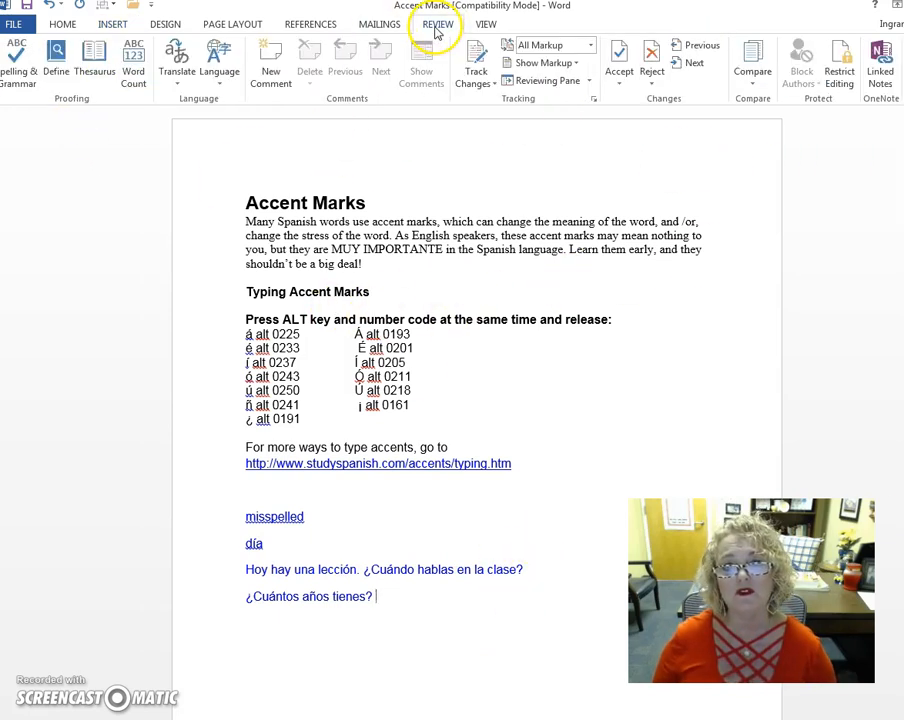
left_click(218, 78)
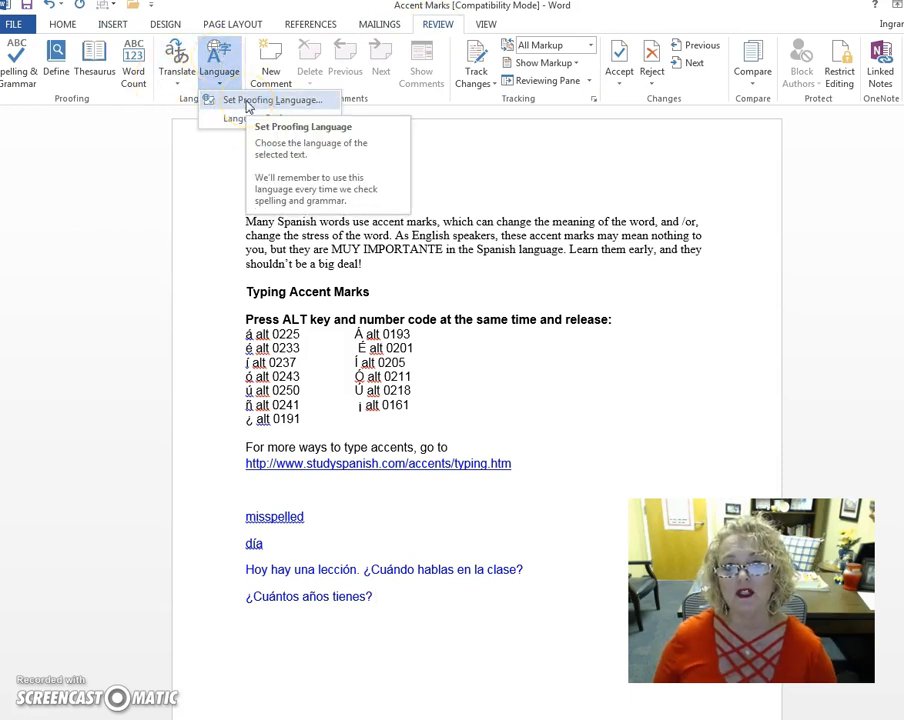
left_click(247, 102)
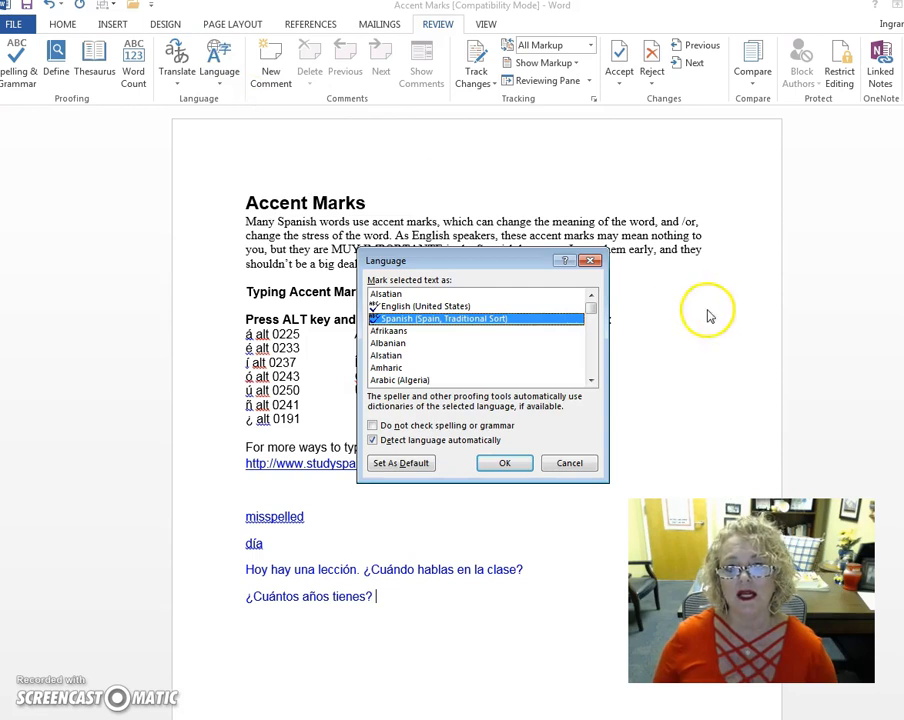
left_click_drag(591, 308, 591, 364)
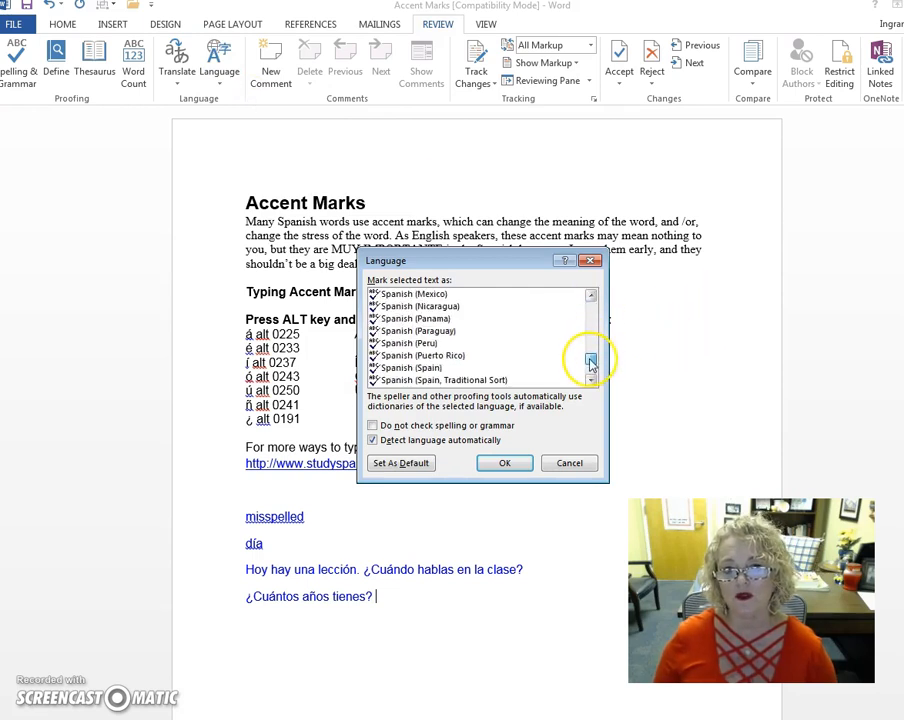
left_click(500, 379)
left_click(505, 464)
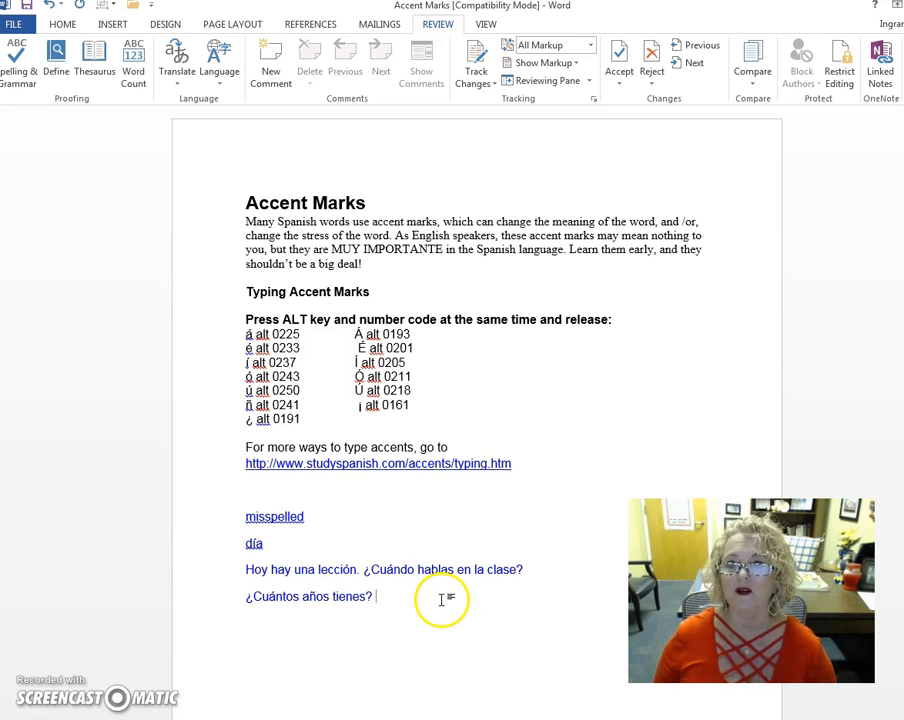
Step: Examine the full symbol set from the Basic Latin subset through the accented Latin-1 Supplement characters, and close it without inserting anything
left_click(110, 25)
left_click(818, 62)
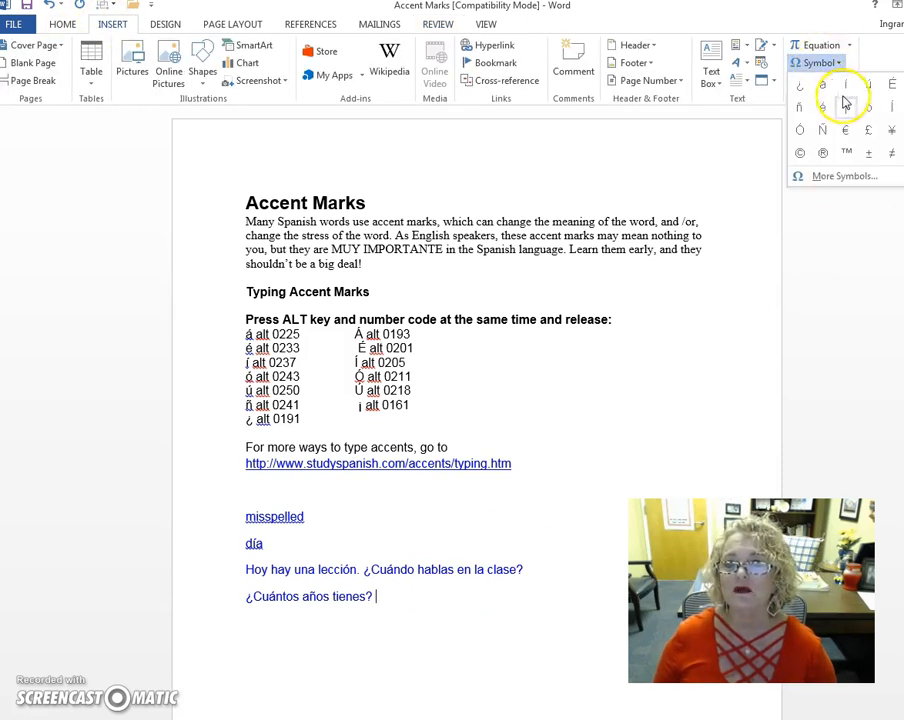
left_click(858, 182)
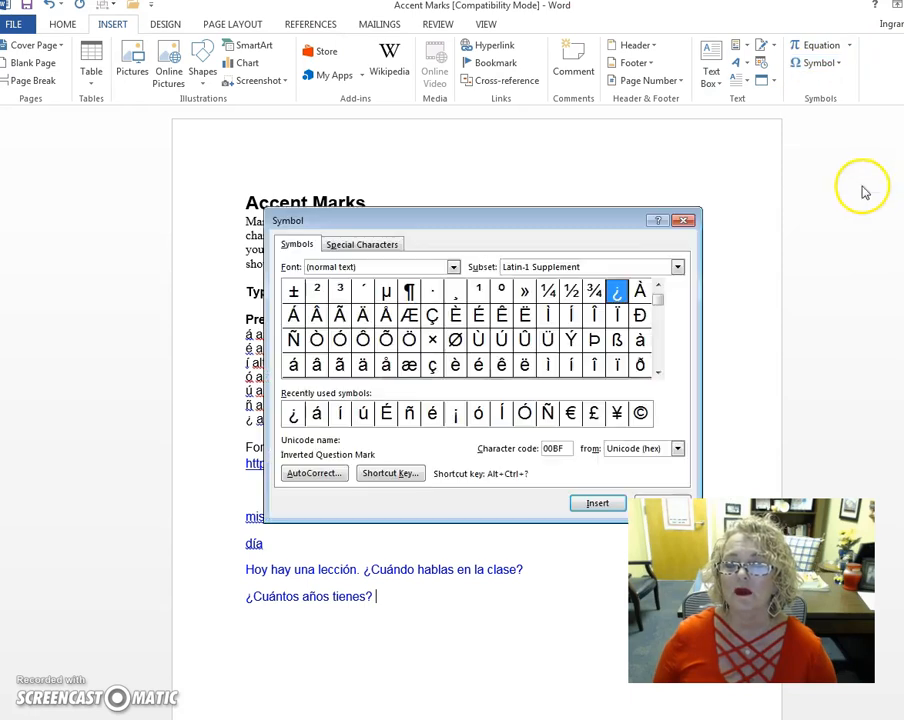
left_click(678, 268)
left_click(573, 281)
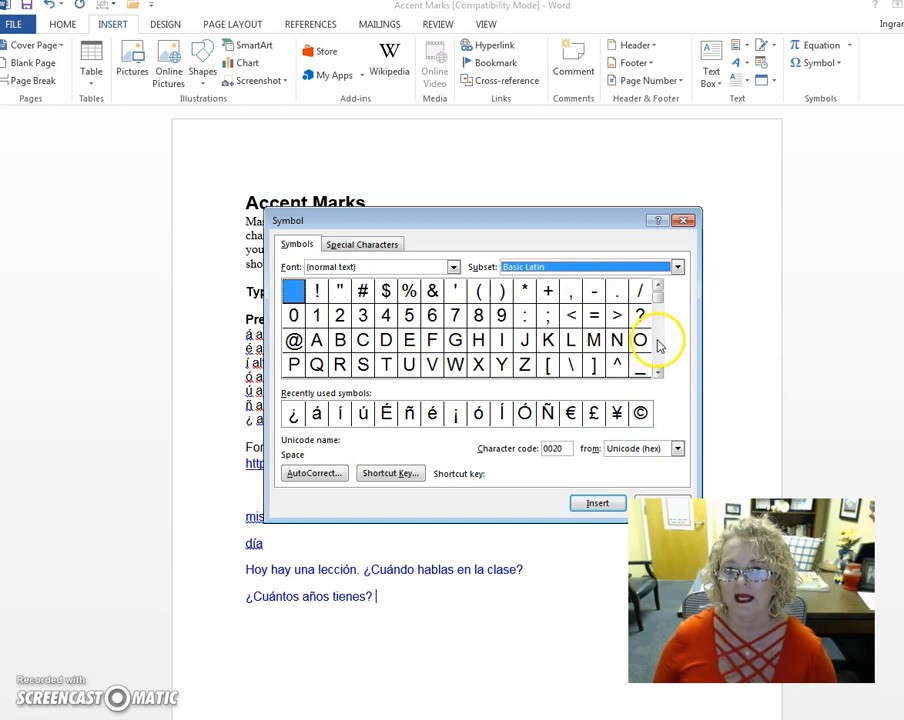
left_click(658, 371)
left_click(658, 371)
left_click(658, 371)
left_click(658, 371)
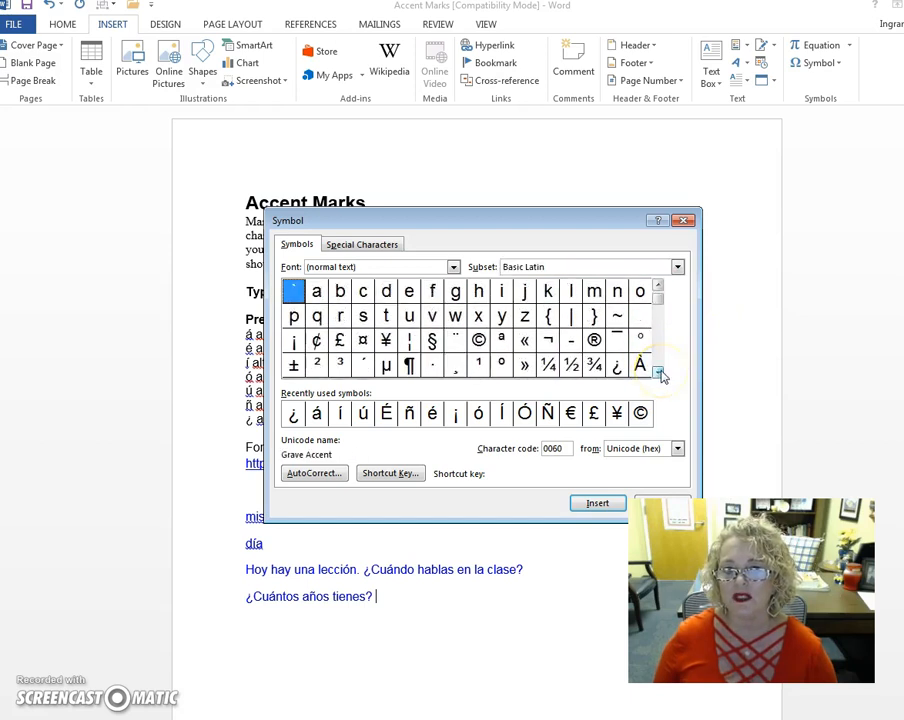
left_click(658, 371)
left_click(658, 371)
left_click(658, 371)
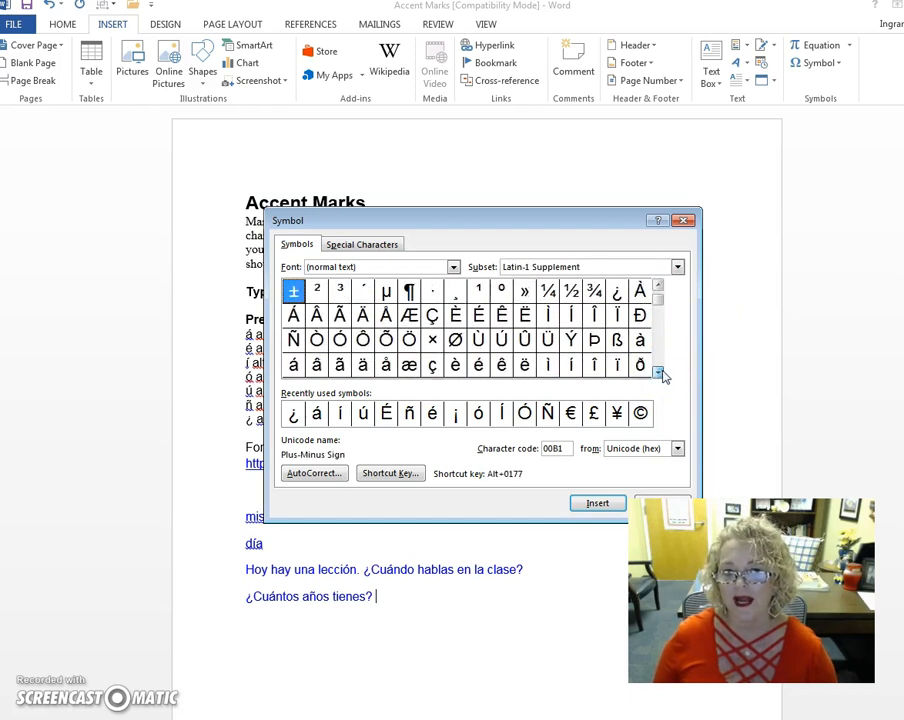
left_click(684, 221)
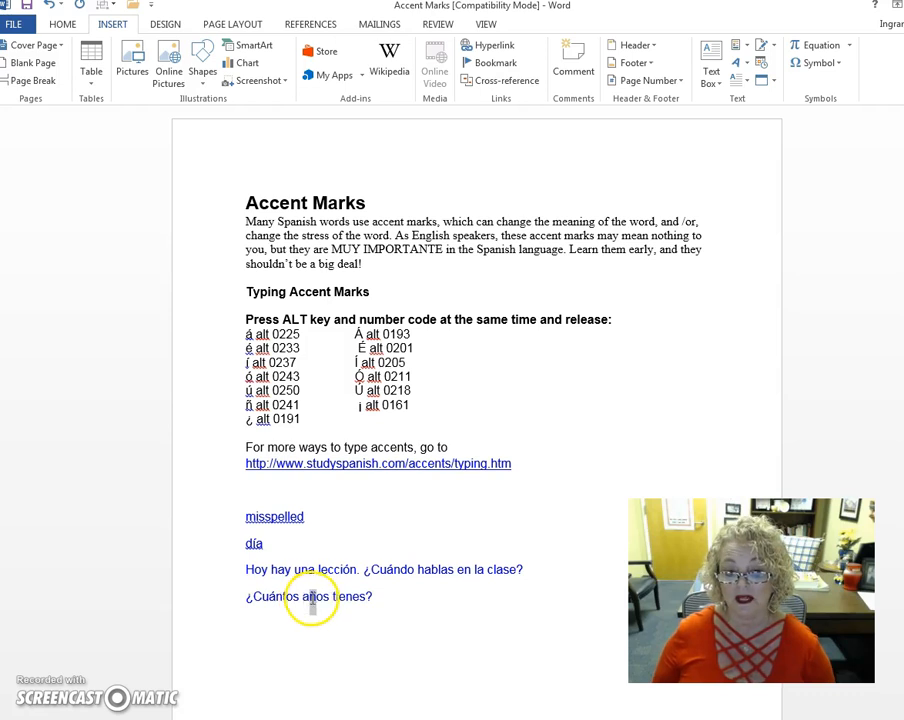
left_click_drag(308, 597, 318, 597)
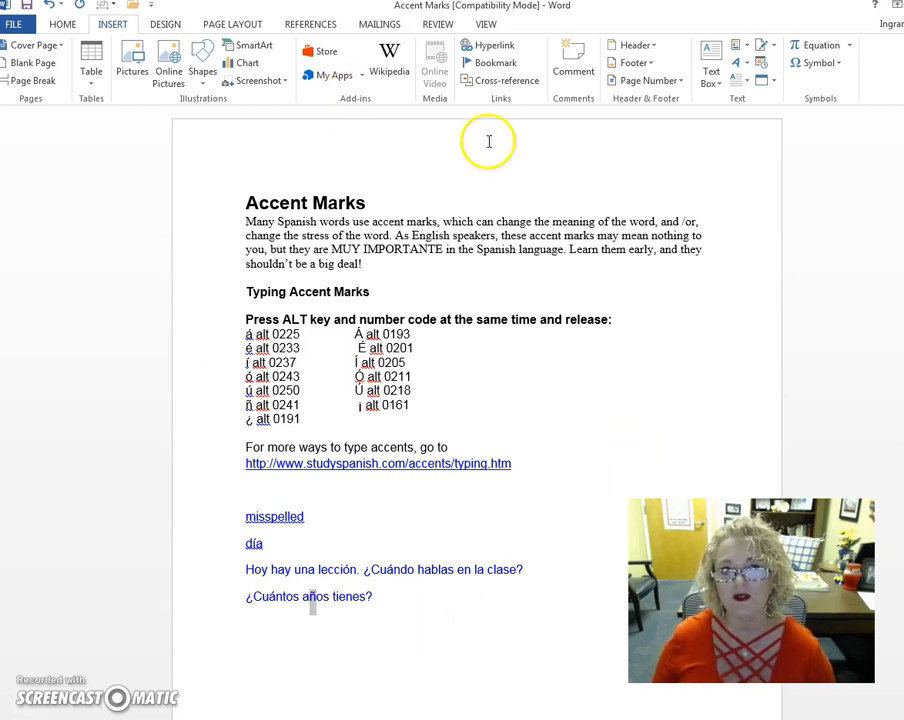
left_click(634, 430)
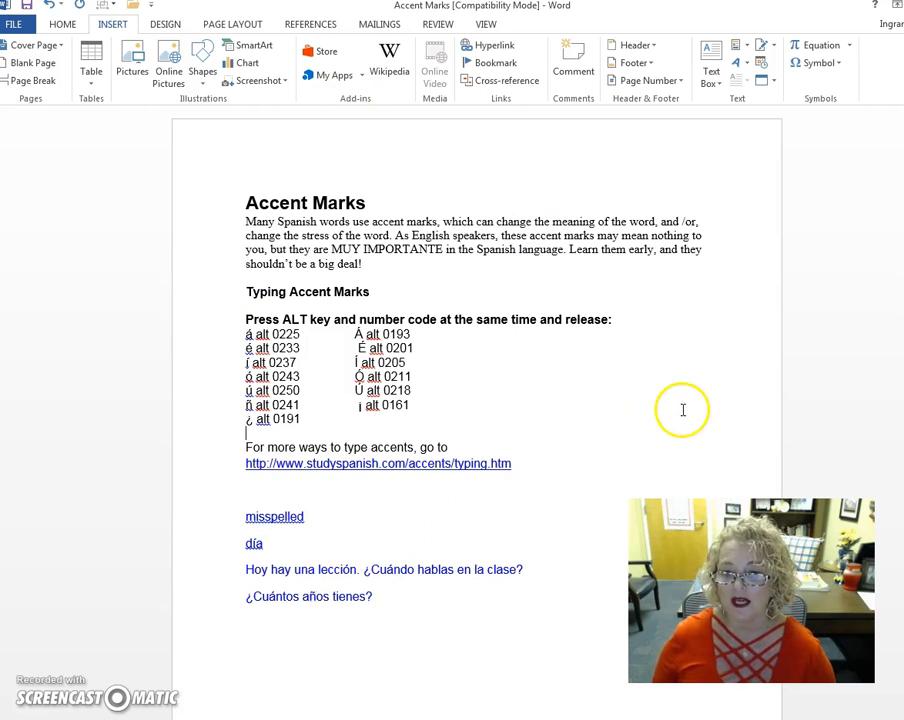